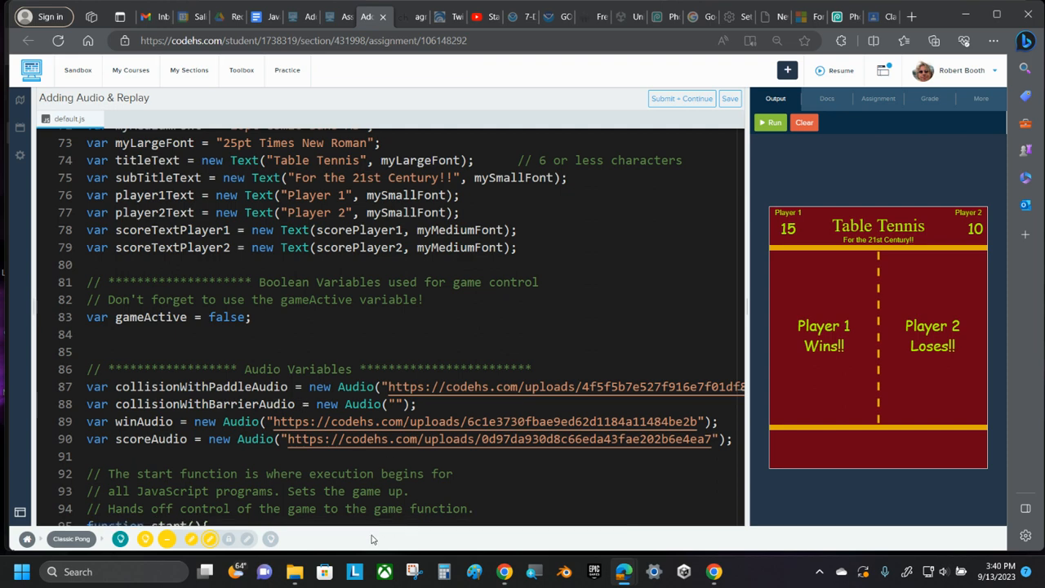
- Open Audacity and dismiss its welcome message so that it does not show again at start up
left_click(79, 574)
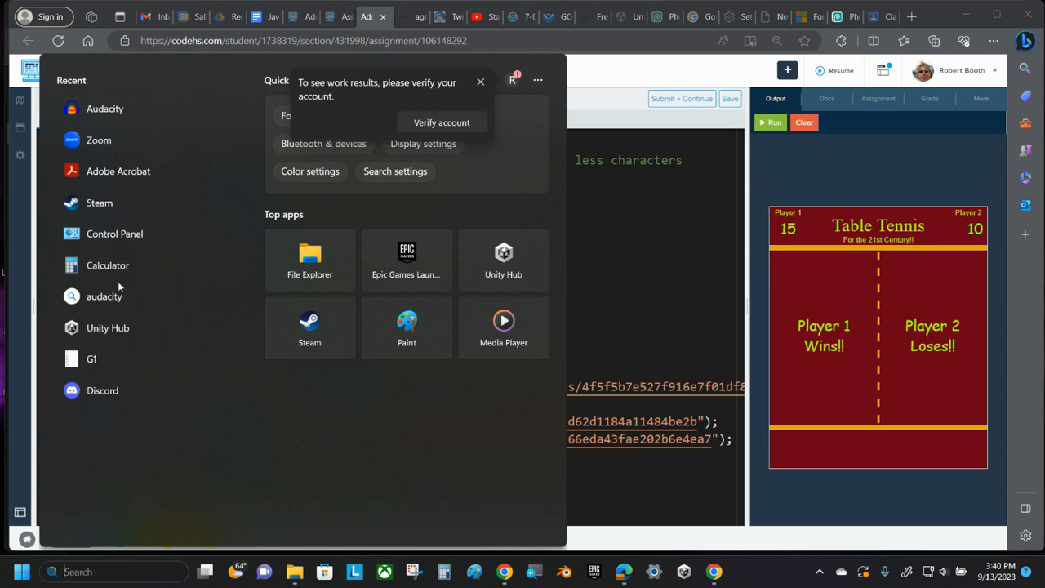
left_click(116, 109)
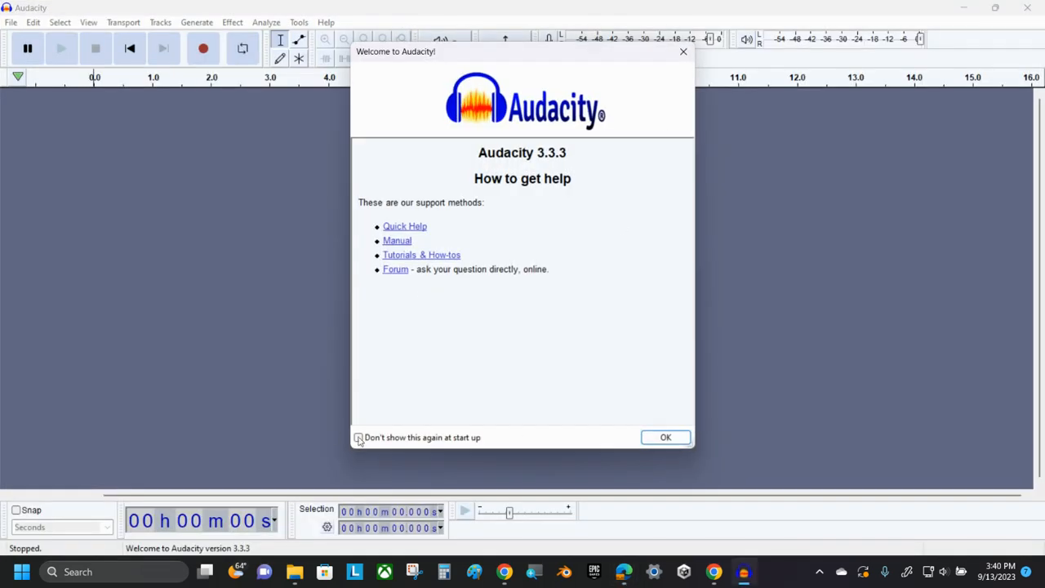
left_click(358, 438)
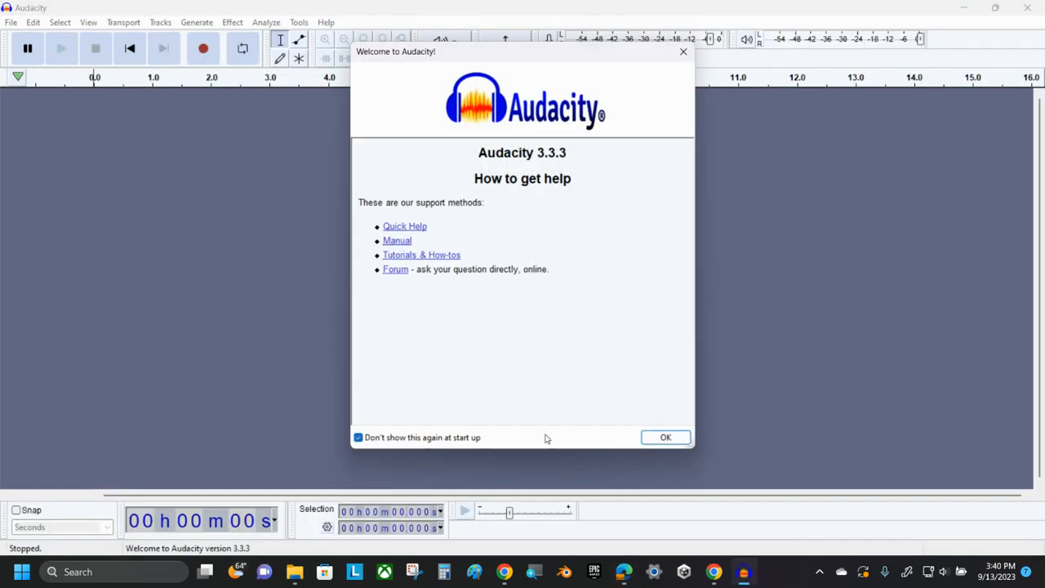
left_click(666, 438)
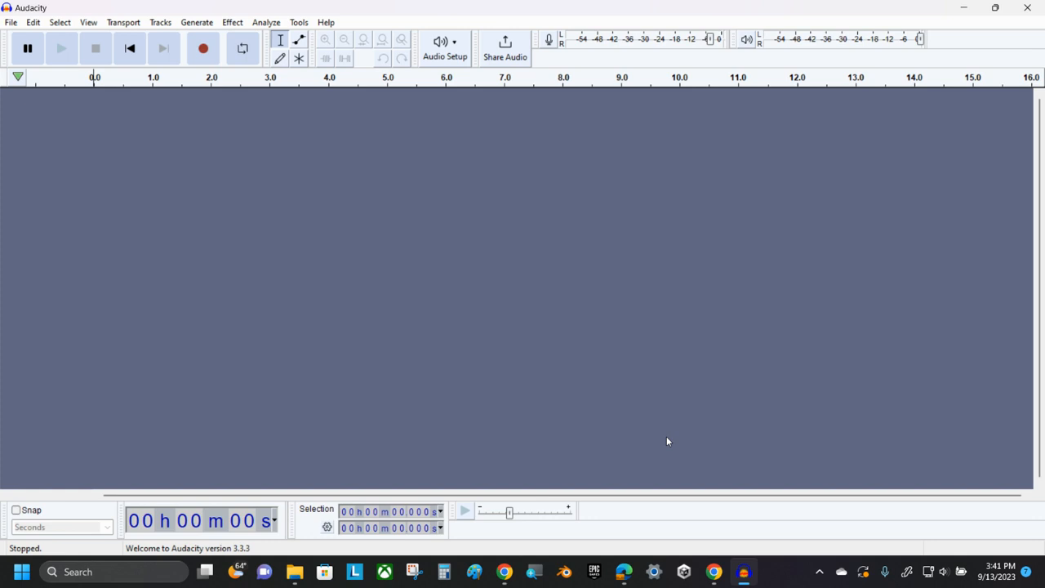
- Check the available playback devices, recording devices and recording channels in the audio setup
left_click(457, 47)
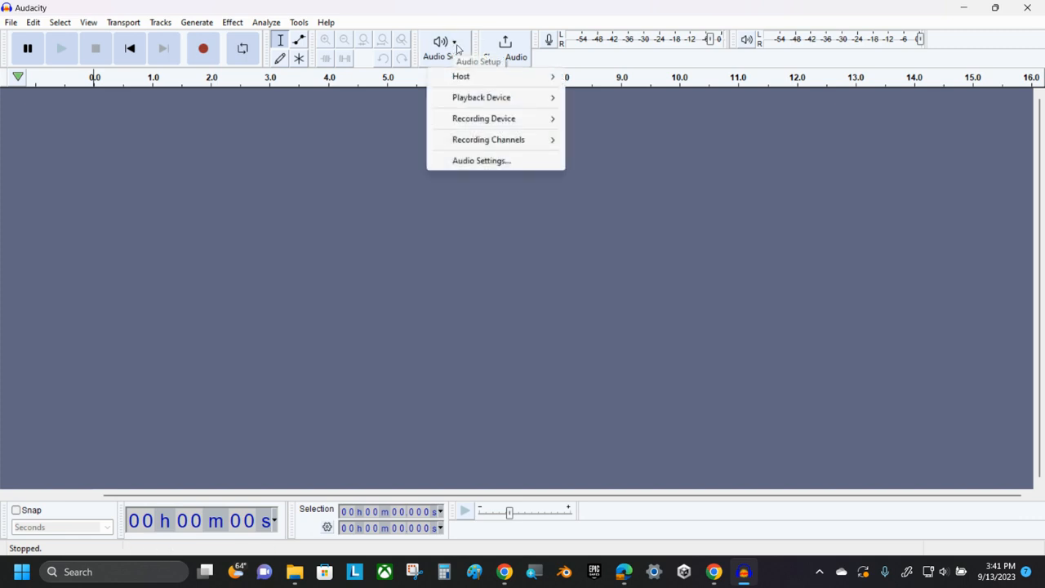
left_click(459, 47)
mouse_move(520, 101)
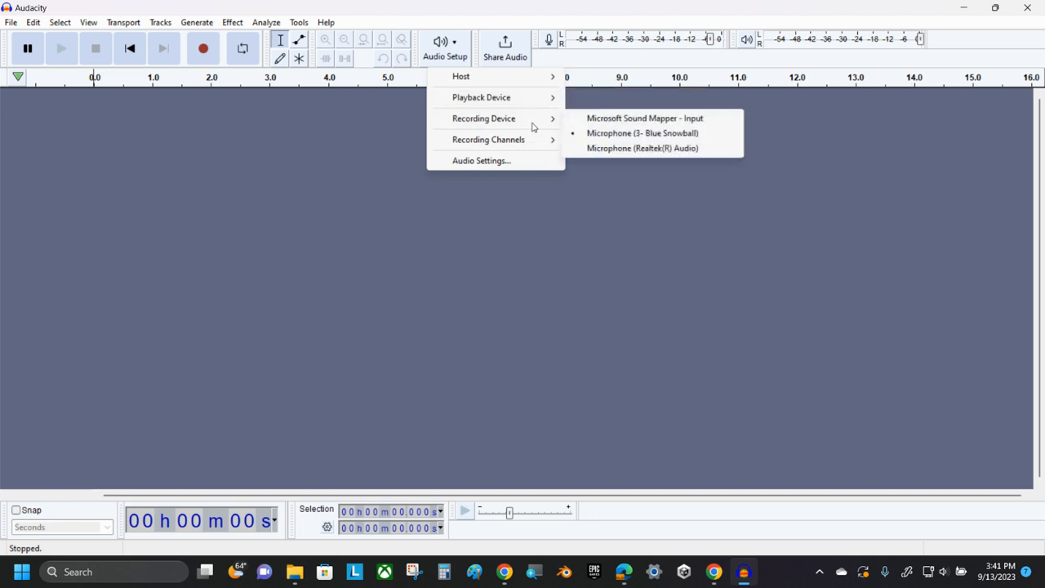
mouse_move(532, 119)
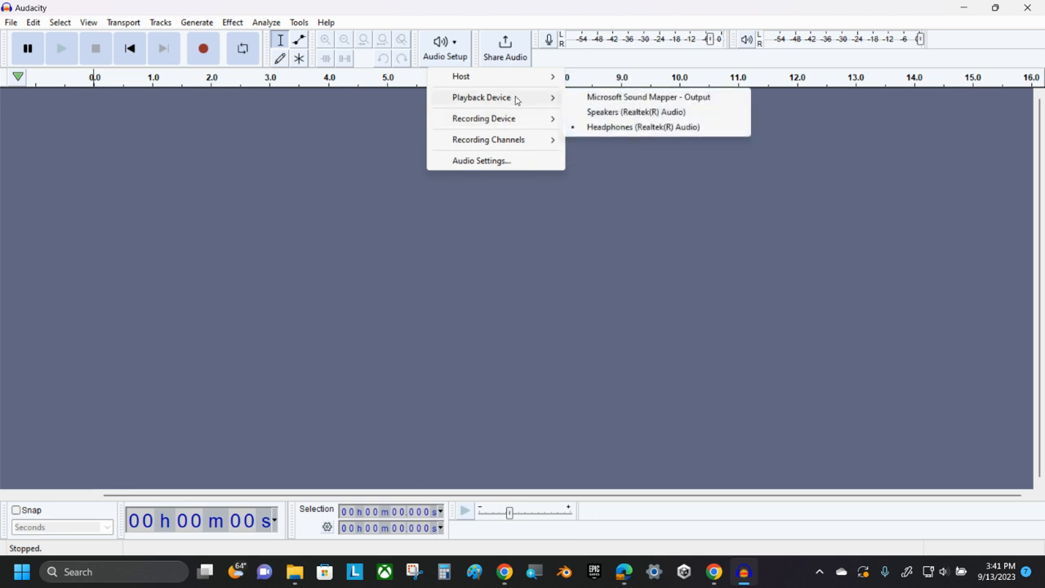
mouse_move(547, 137)
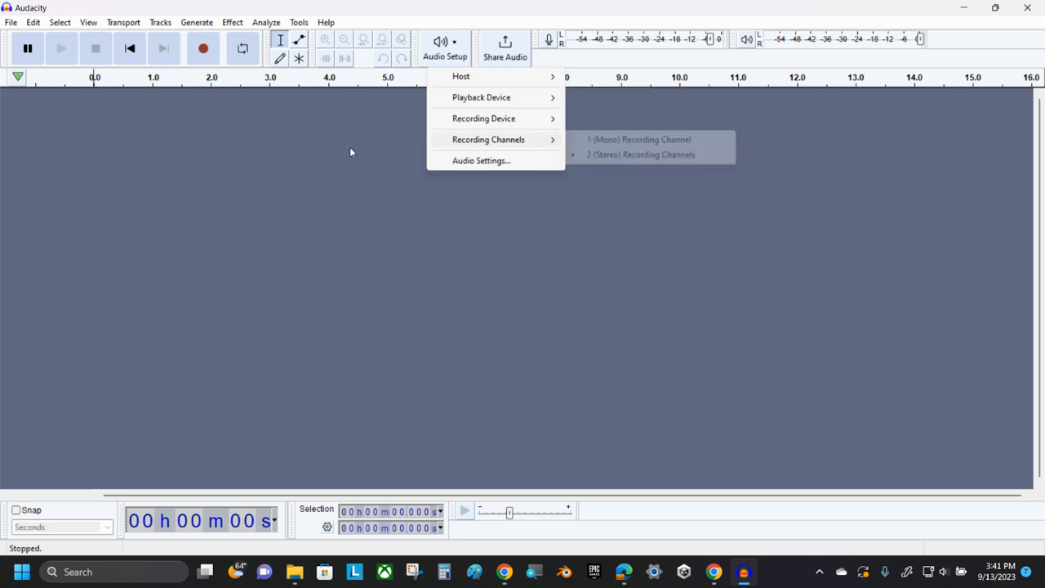
left_click(301, 166)
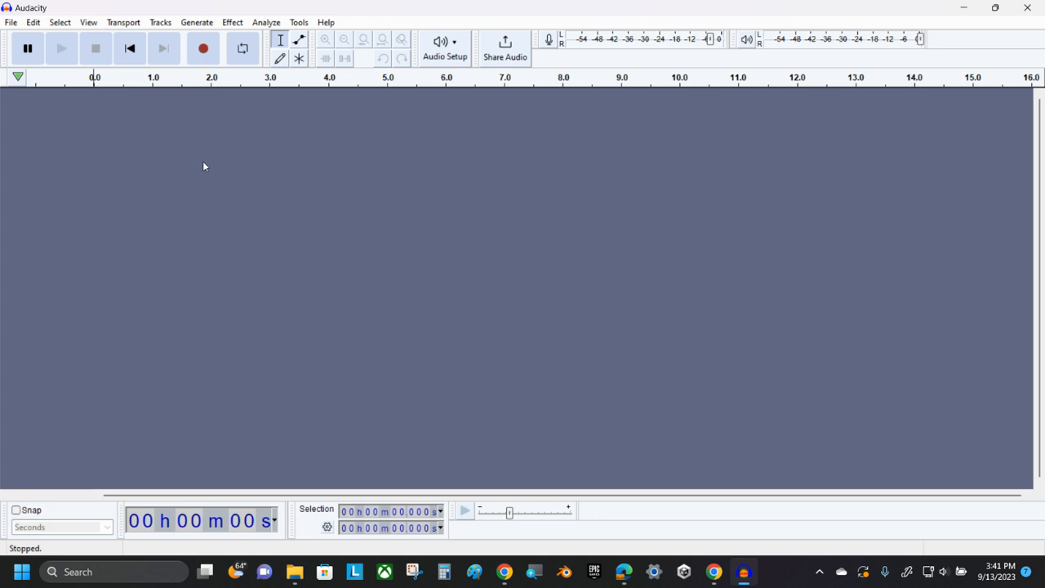
left_click(204, 50)
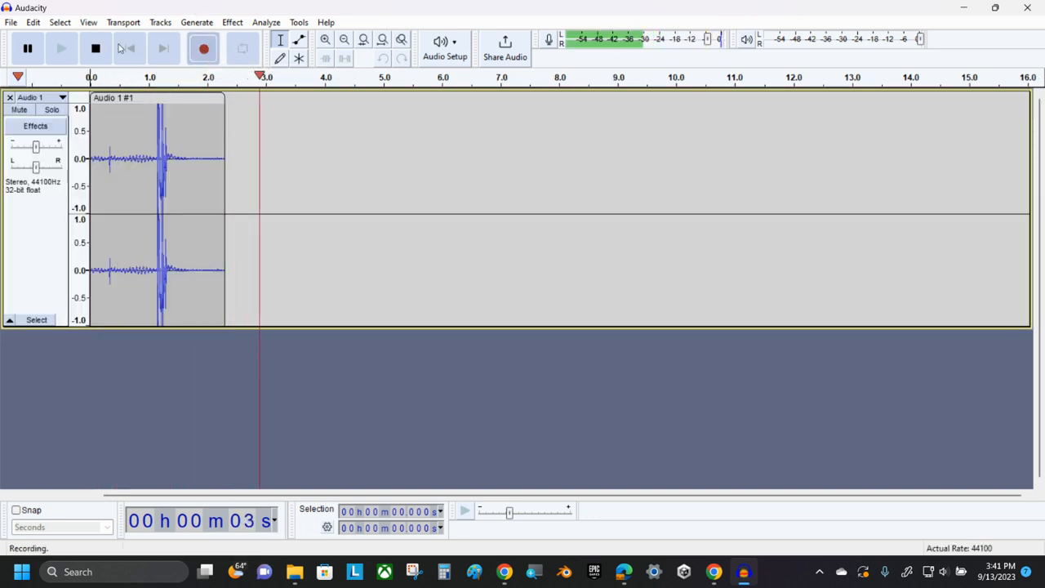
left_click(96, 49)
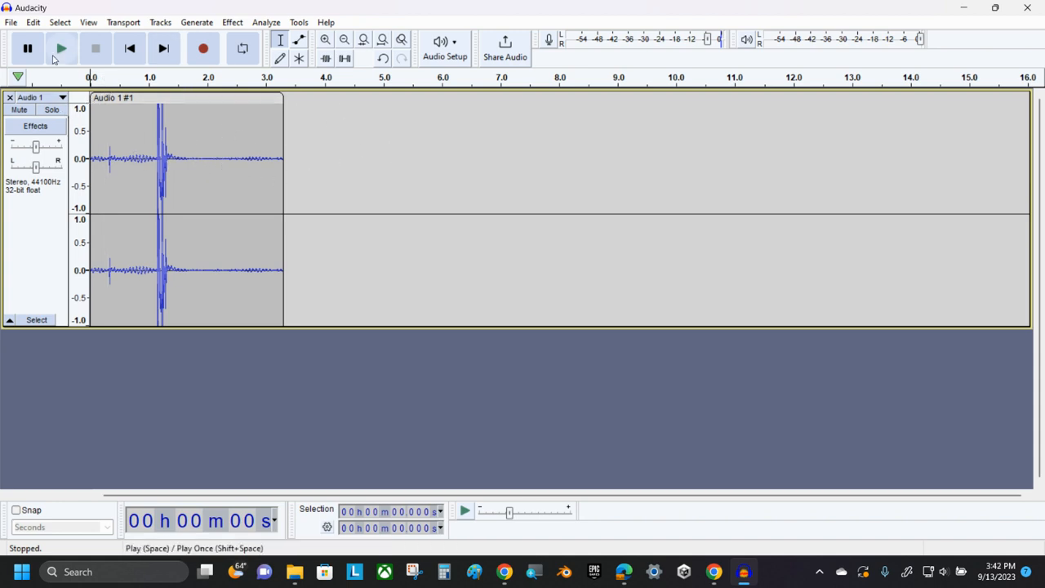
left_click(60, 50)
left_click(62, 50)
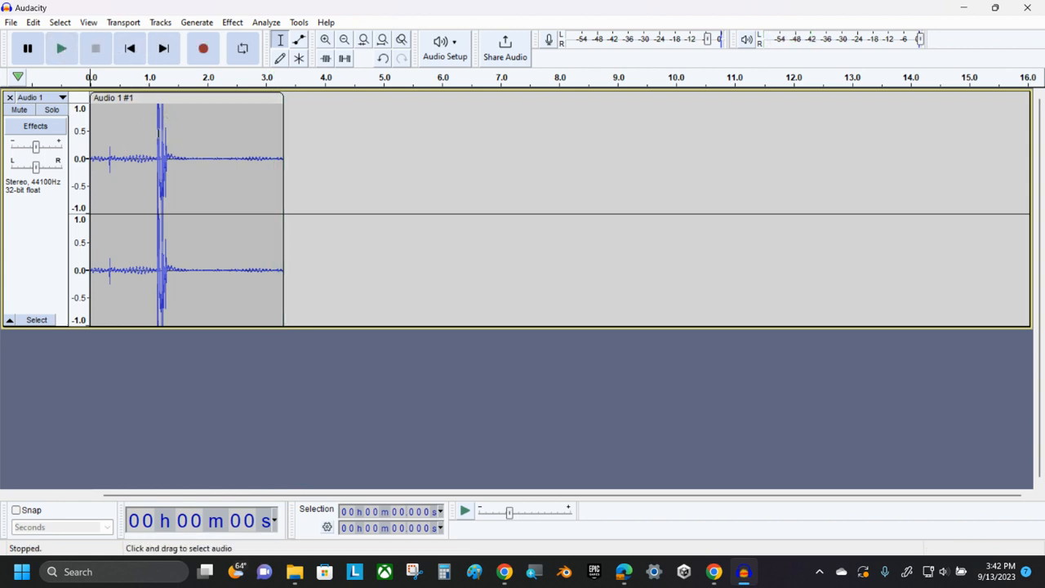
left_click(9, 98)
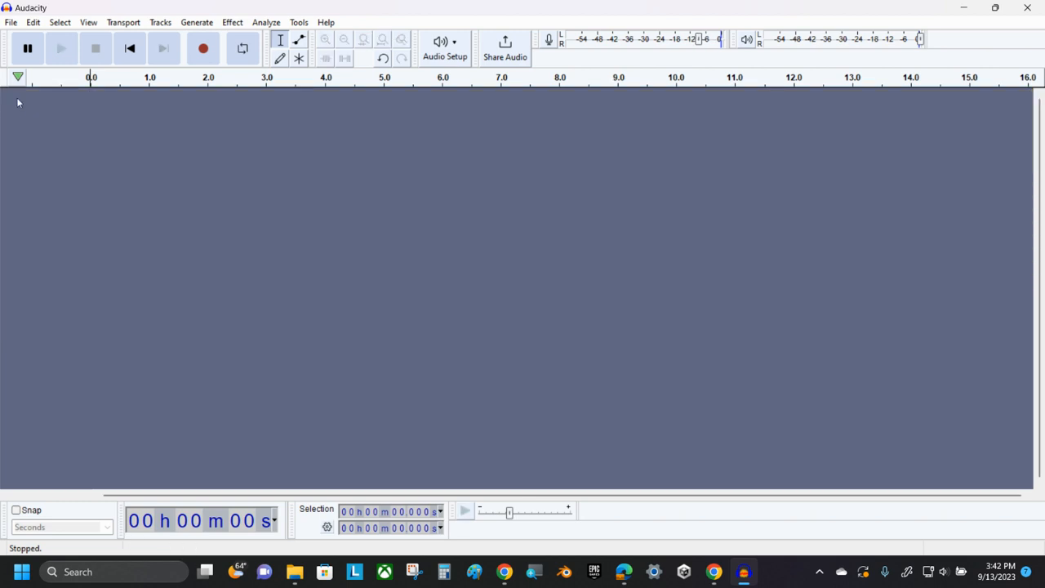
- Record a single hit sound in a take of about 3.5 seconds and play it back
left_click(203, 51)
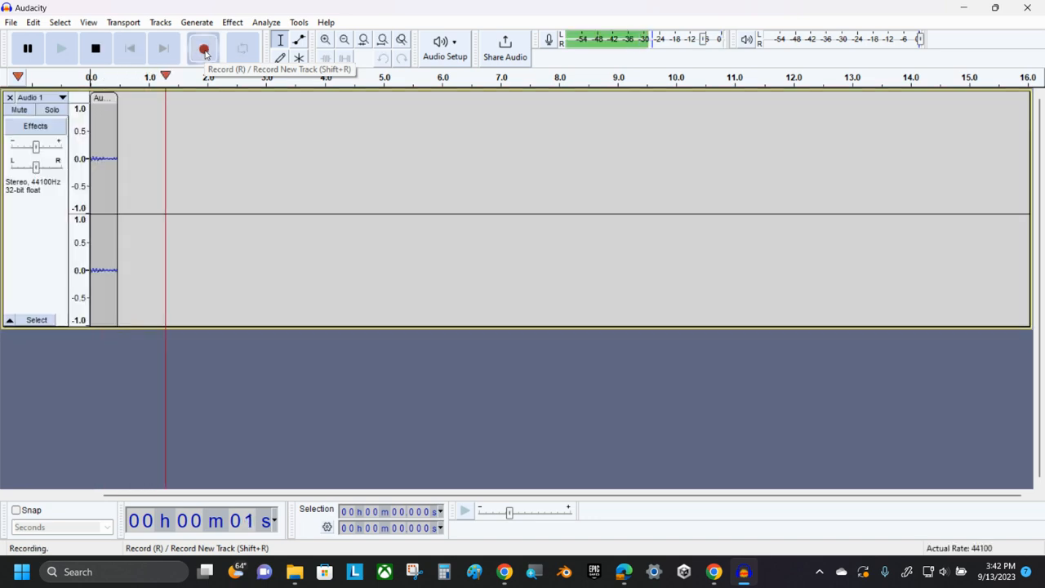
left_click(111, 51)
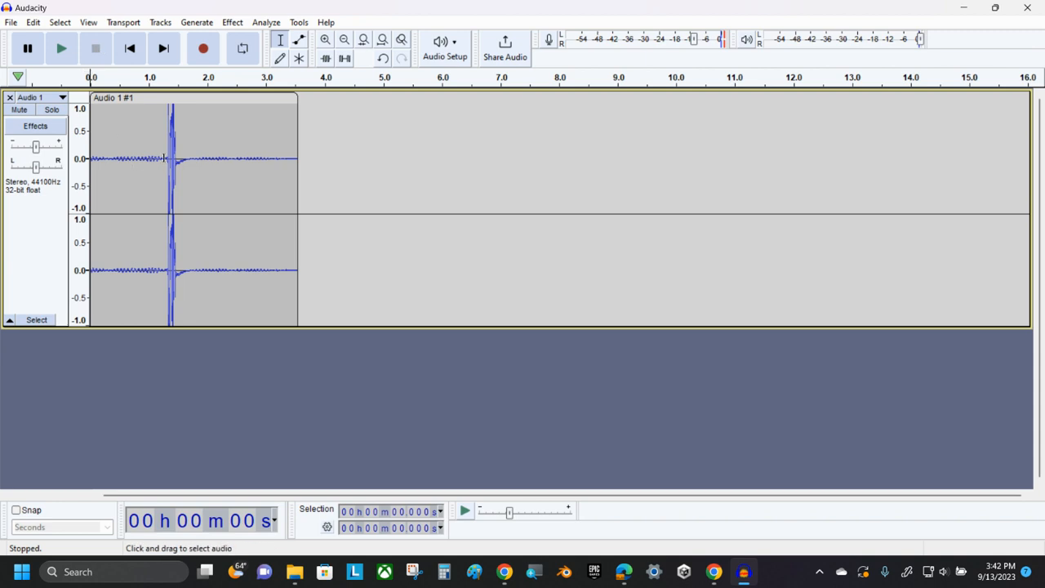
left_click(62, 51)
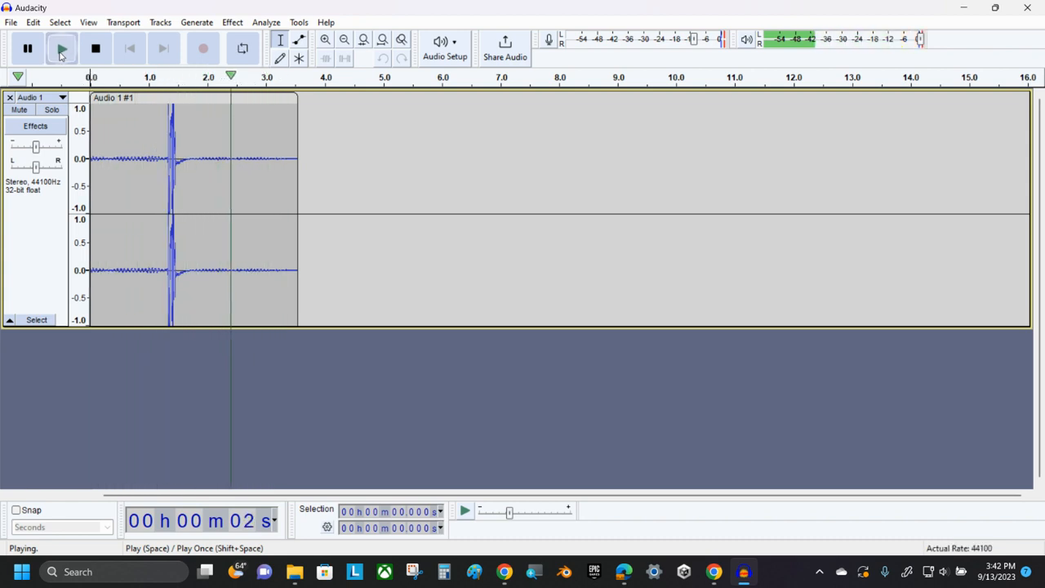
left_click(61, 50)
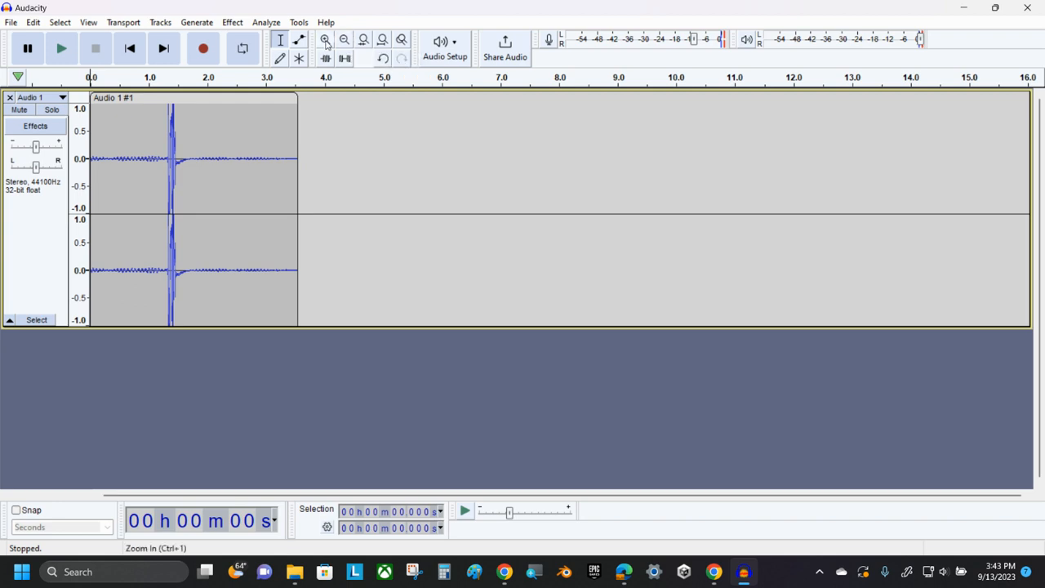
- Trim the recording around the hit: delete the first 1.309 s, and remove everything after 0.377 s of the remaining clip
left_click(325, 41)
left_click(325, 41)
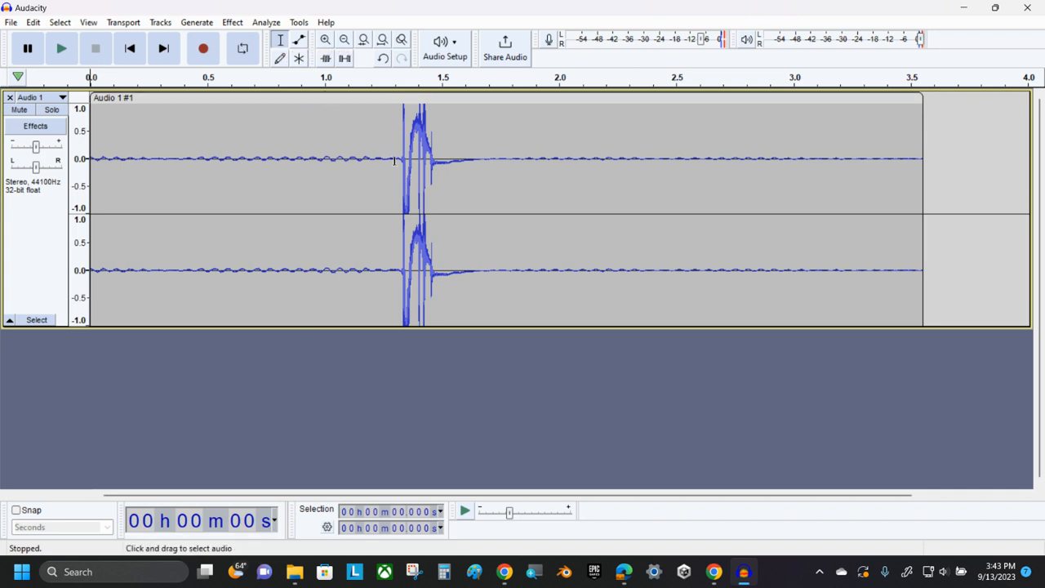
left_click_drag(397, 158, 88, 156)
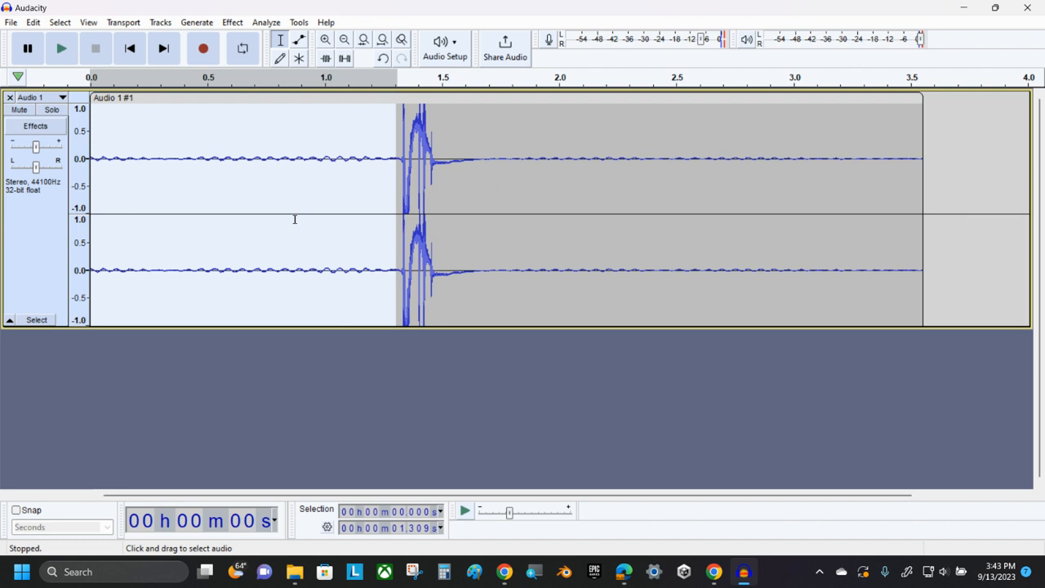
key("Delete")
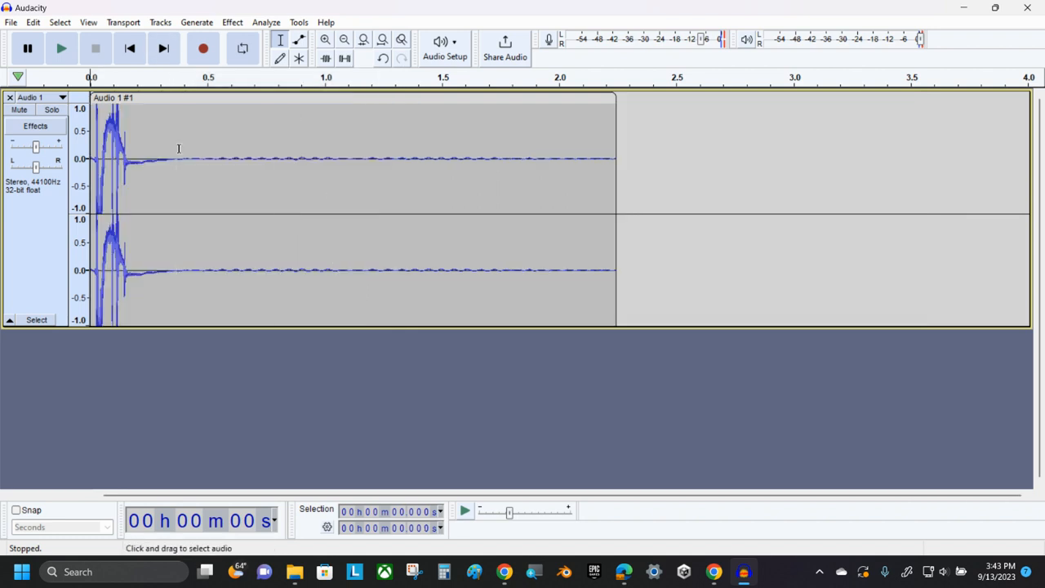
left_click_drag(178, 158, 657, 186)
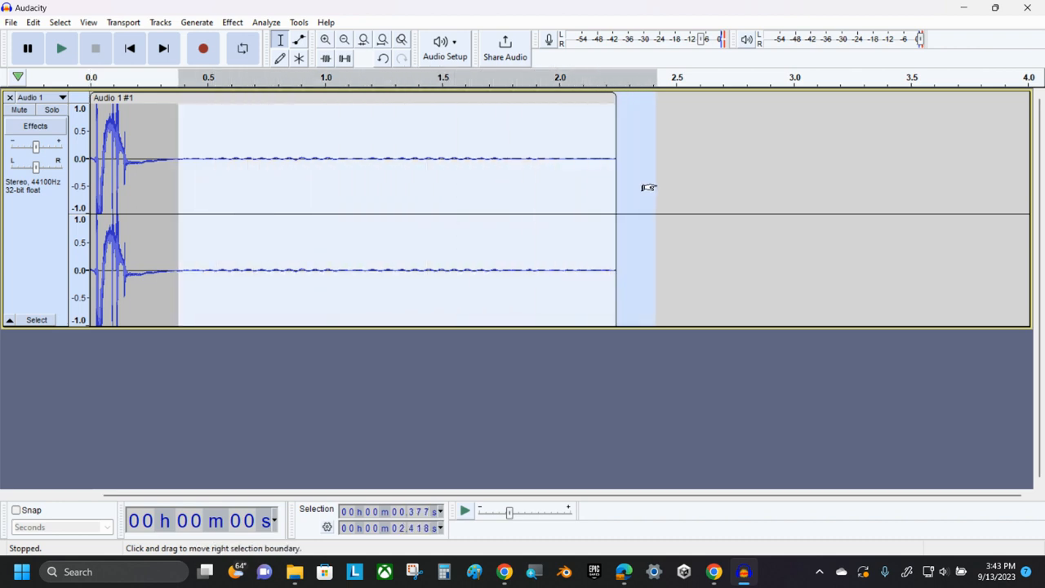
key("Delete")
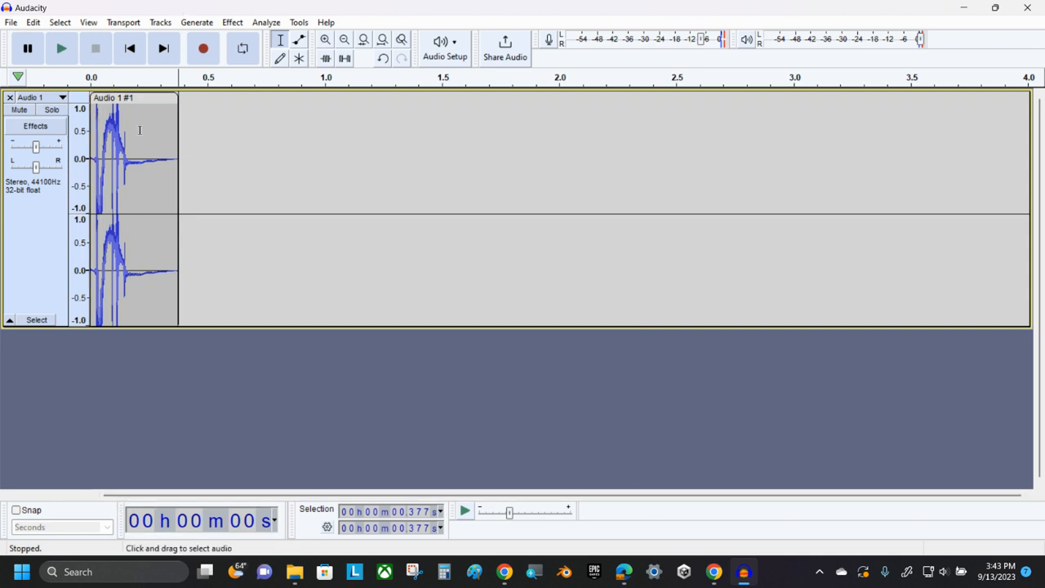
- Play the trimmed clip twice from its start to hear the result
left_click(92, 79)
left_click(91, 79)
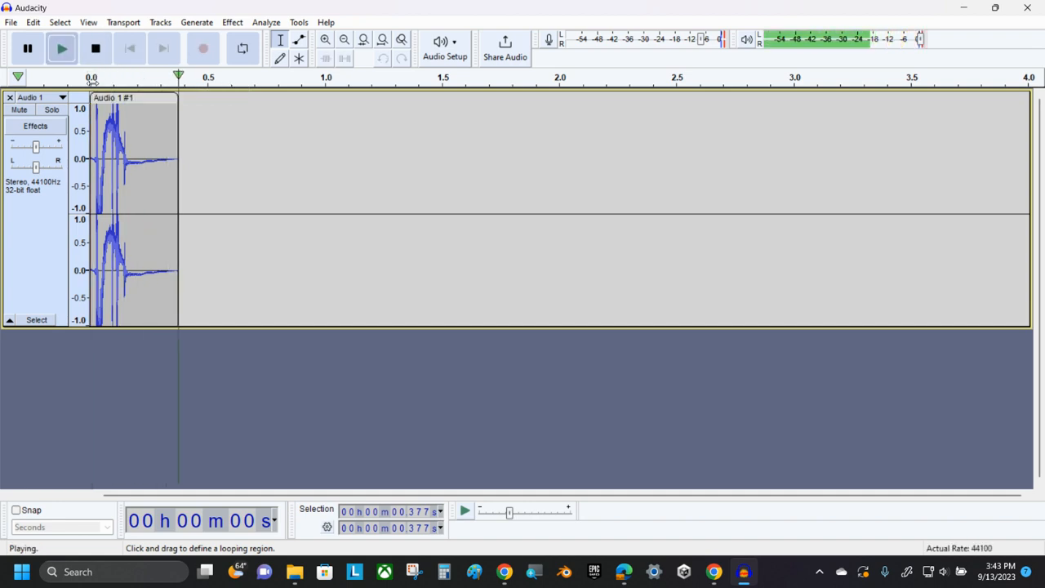
left_click(92, 79)
left_click(92, 79)
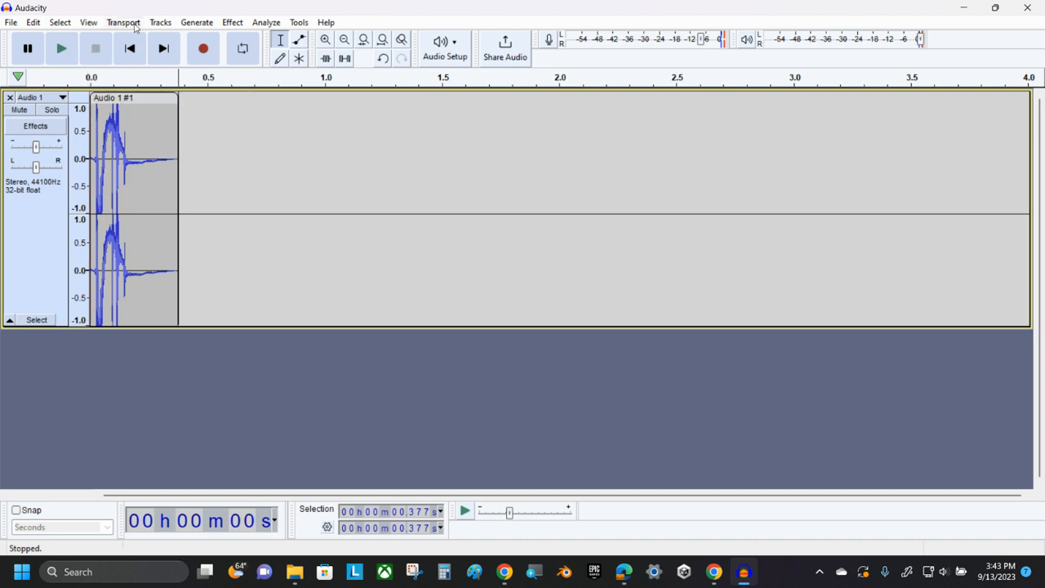
left_click(234, 23)
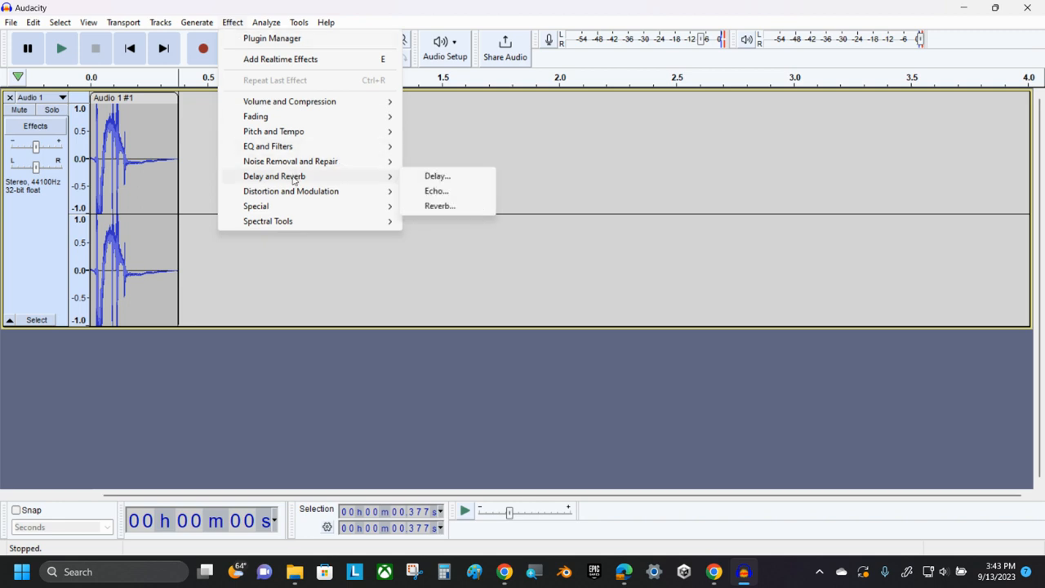
mouse_move(303, 131)
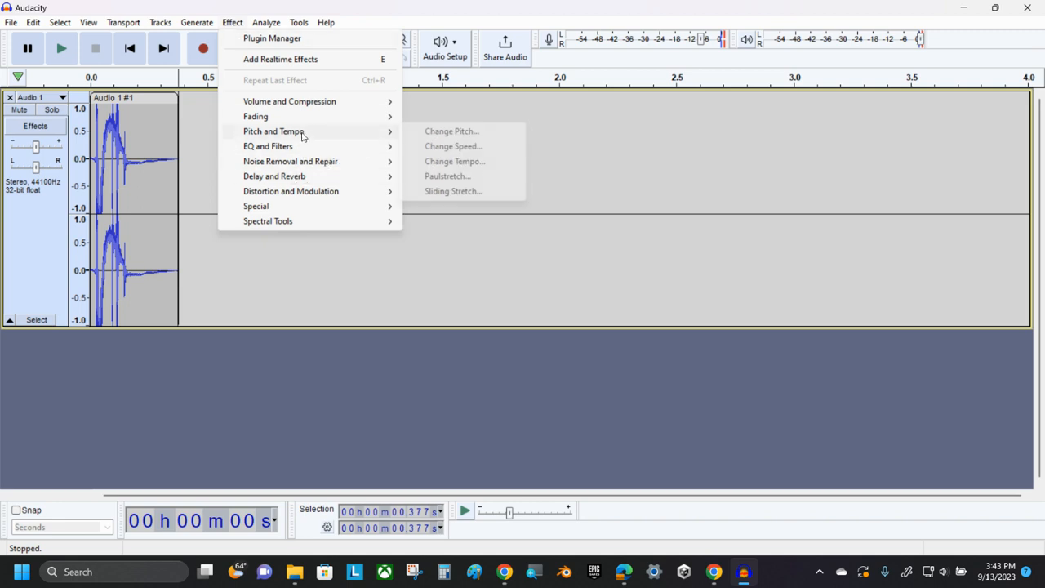
left_click(454, 133)
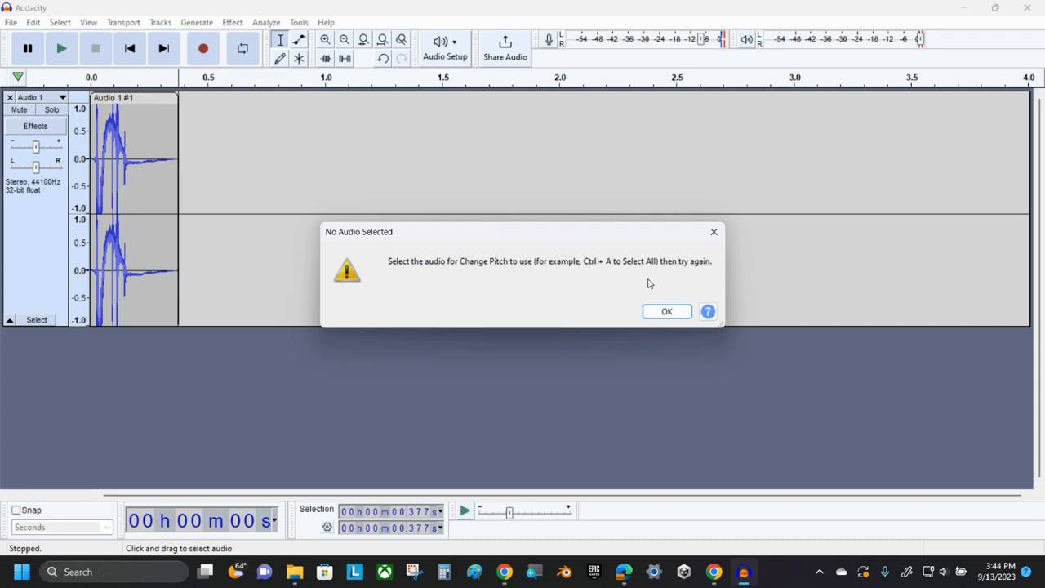
left_click(666, 311)
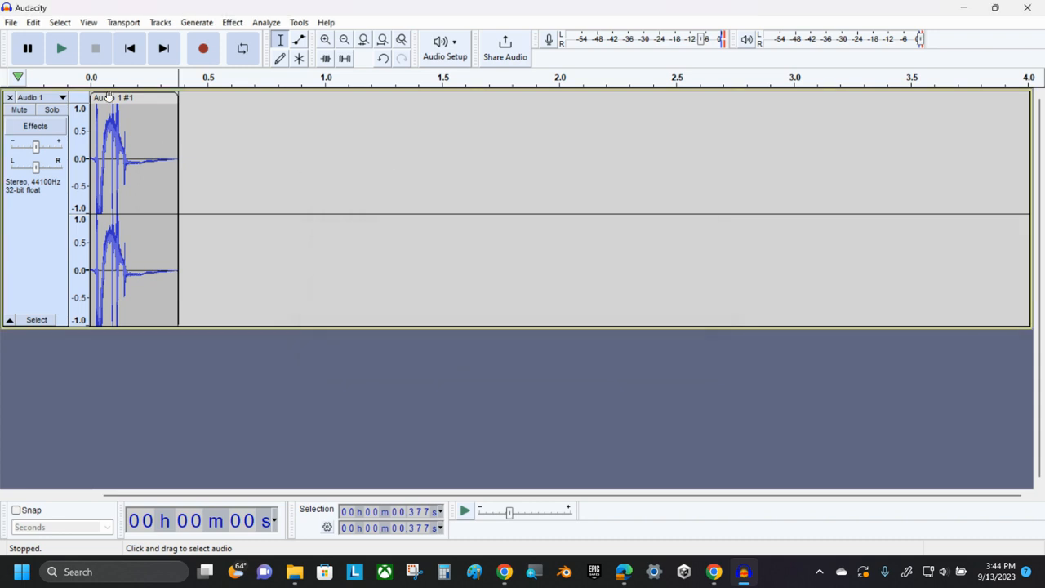
- Select all of the audio, start the Change Pitch effect on it and preview the sound
left_click(129, 155)
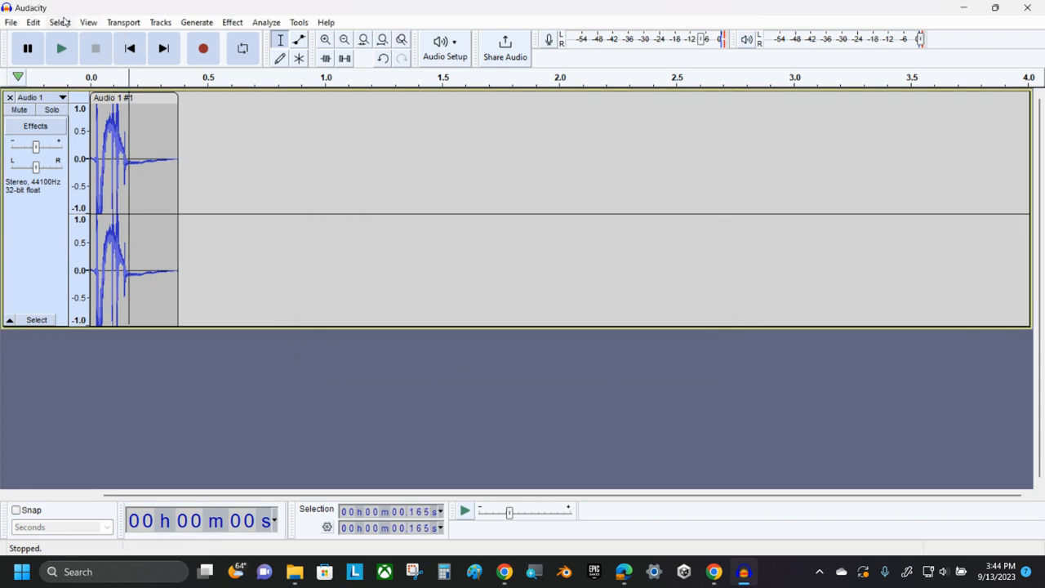
left_click(60, 23)
left_click(73, 38)
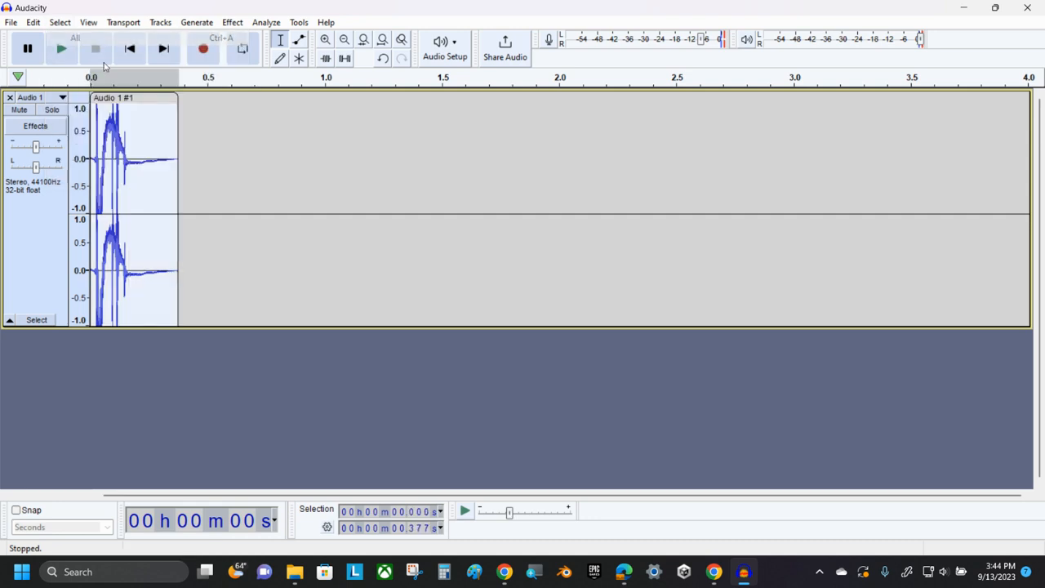
left_click(236, 24)
mouse_move(277, 135)
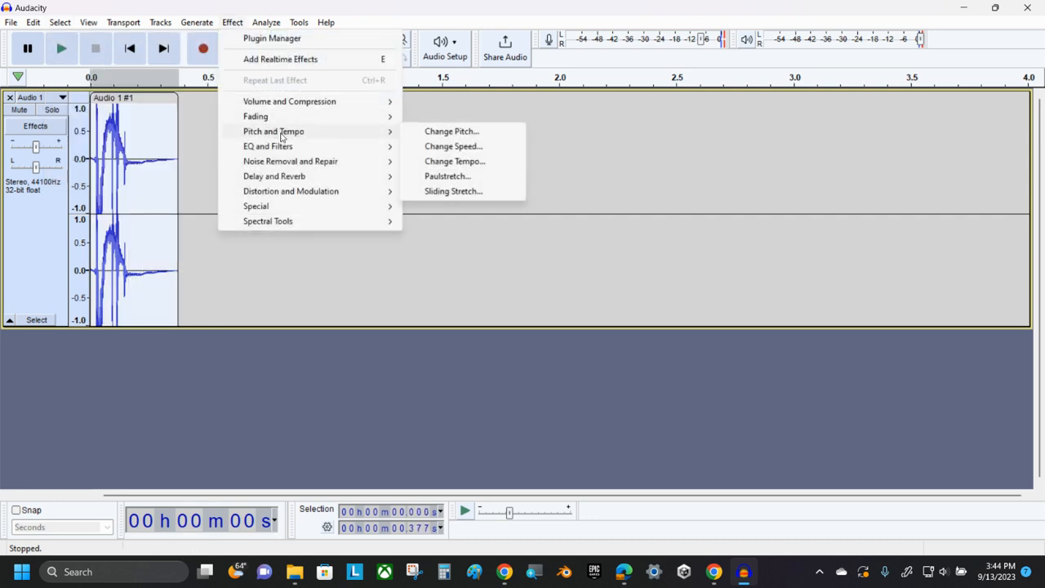
left_click(459, 135)
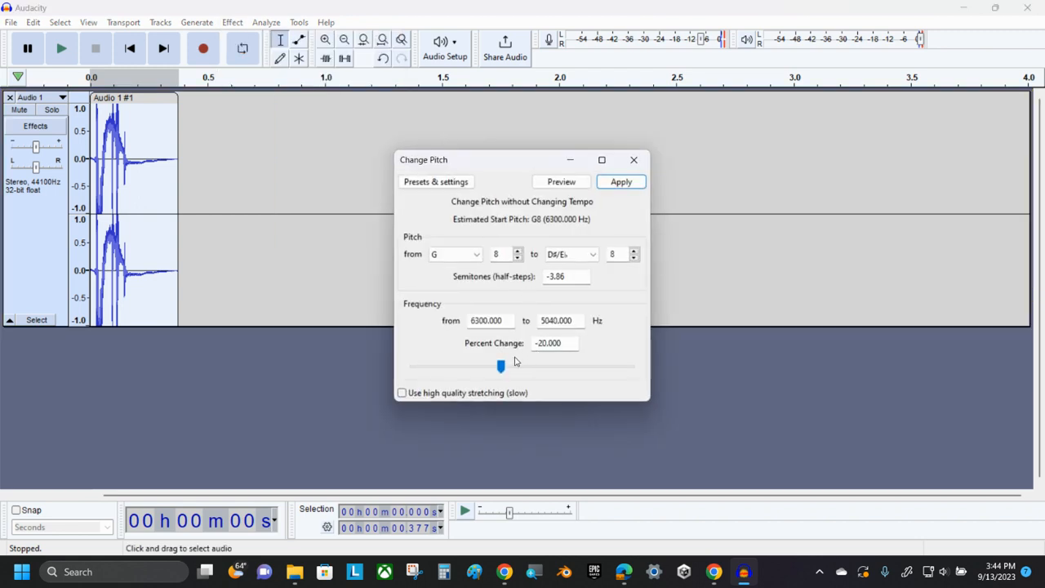
left_click(561, 183)
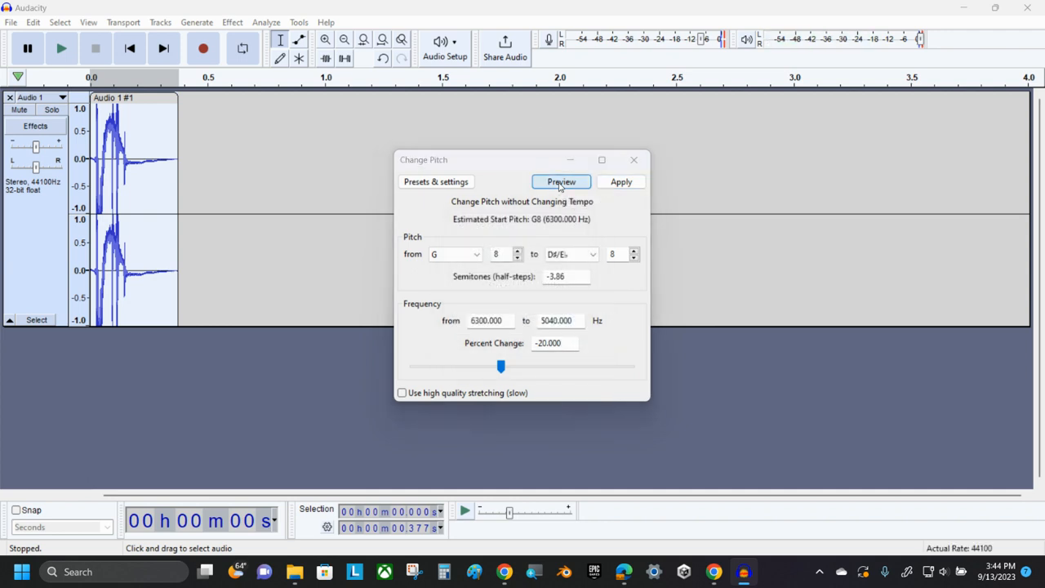
- Set the pitch's percent change to -40 and preview the effect
left_click_drag(539, 342, 533, 345)
left_click(545, 342)
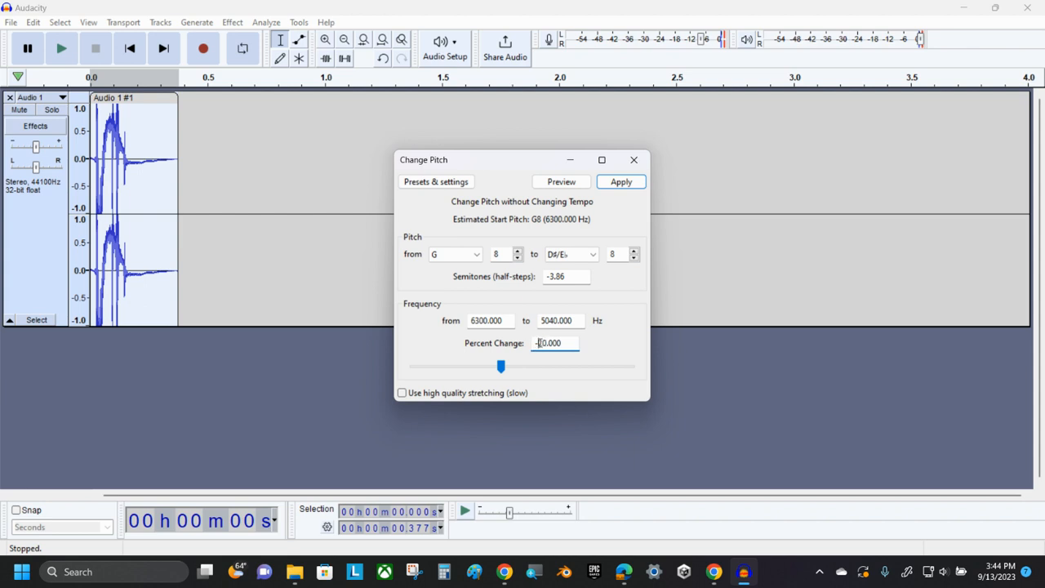
type("4")
left_click(567, 185)
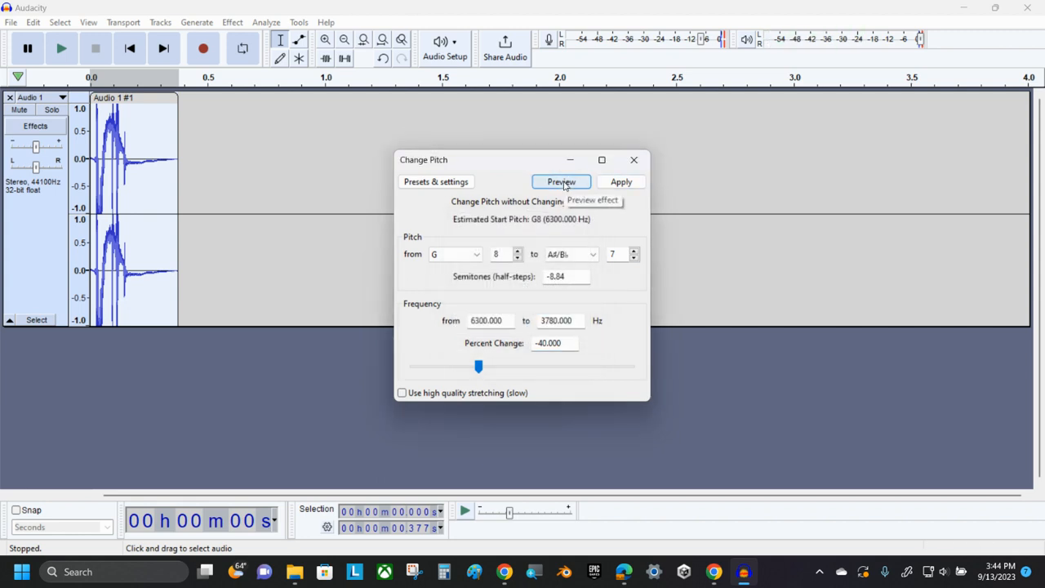
- Preview the lowered pitch once more, apply the Change Pitch effect and clear the selection in the clip
left_click(564, 184)
left_click(621, 182)
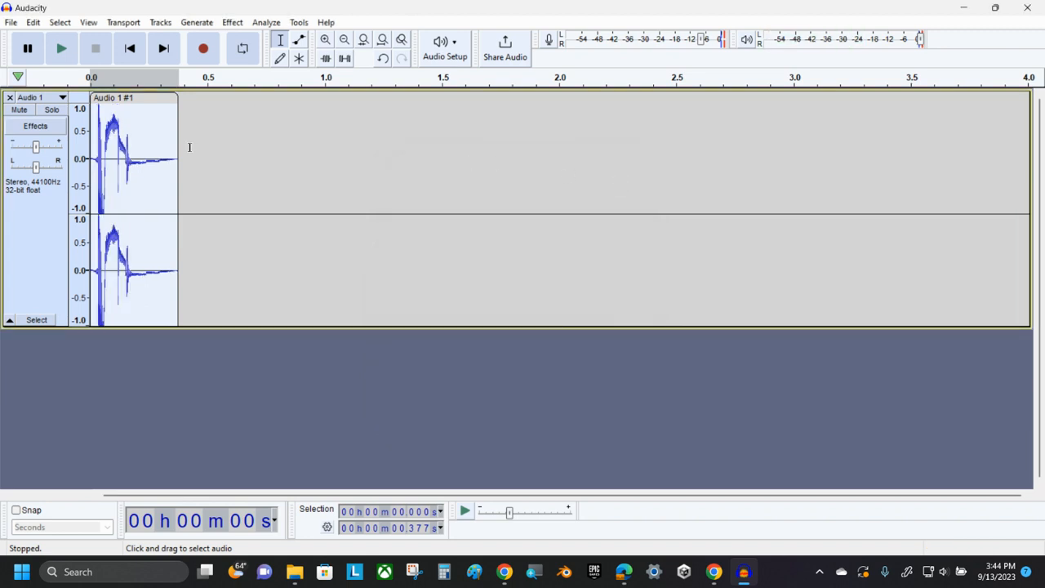
left_click(167, 164)
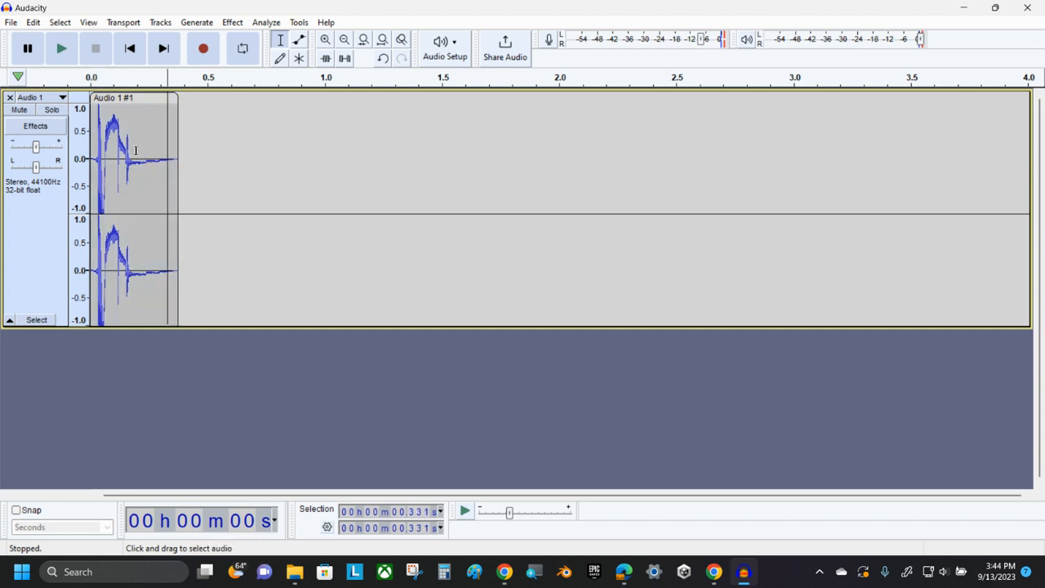
- Start exporting the edited audio as an MP3 file
left_click(10, 22)
mouse_move(60, 129)
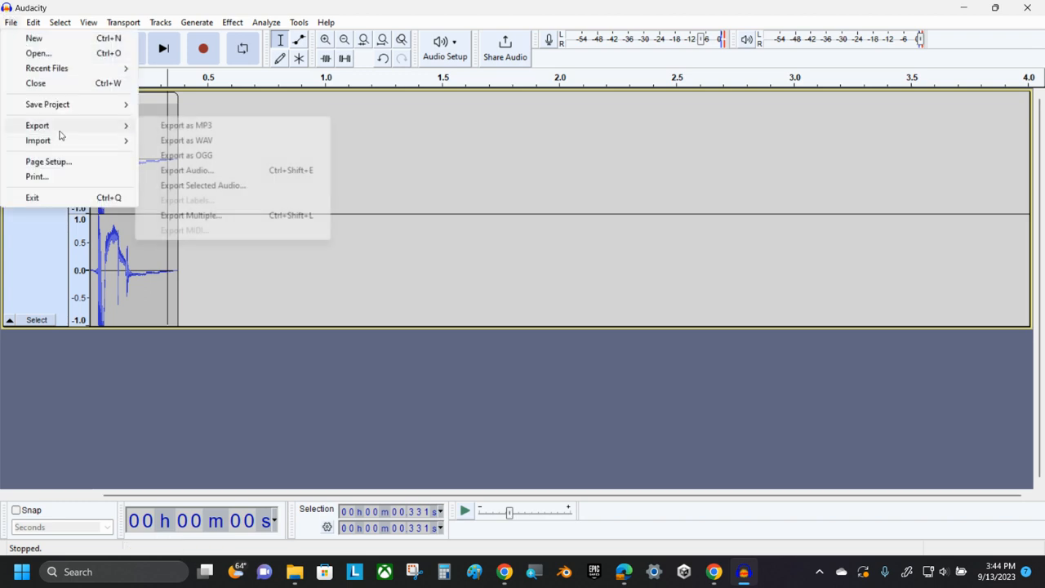
left_click(205, 128)
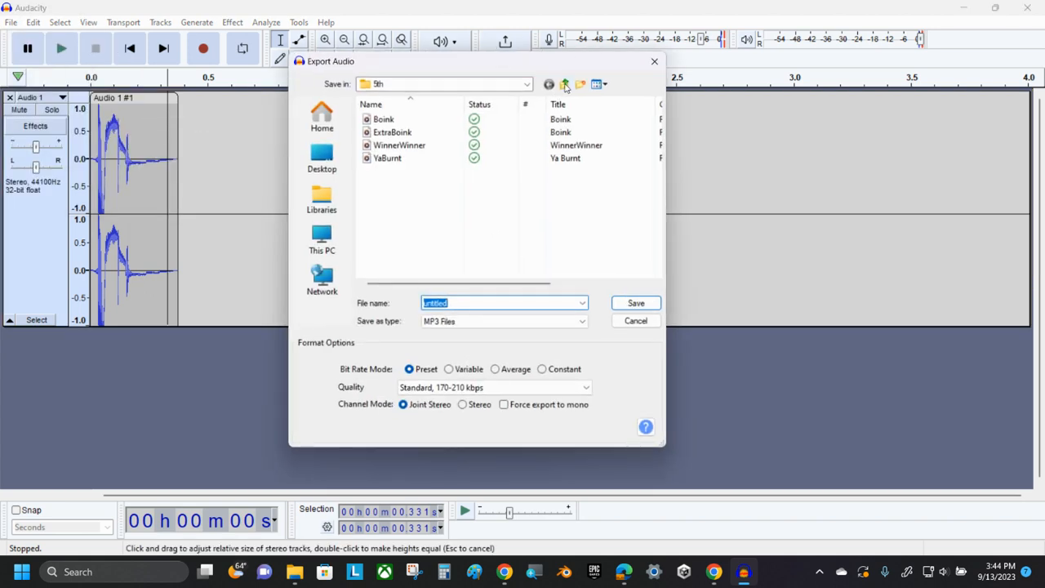
- Move the export location up through the parent folders from 5th to Documents
left_click(564, 85)
left_click(565, 85)
left_click(564, 85)
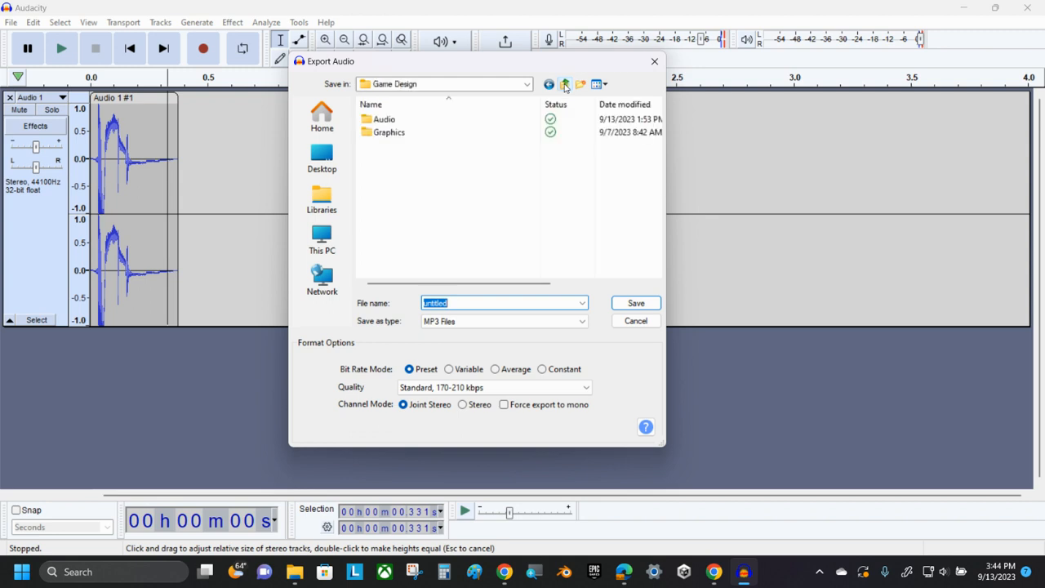
left_click(564, 85)
left_click(565, 84)
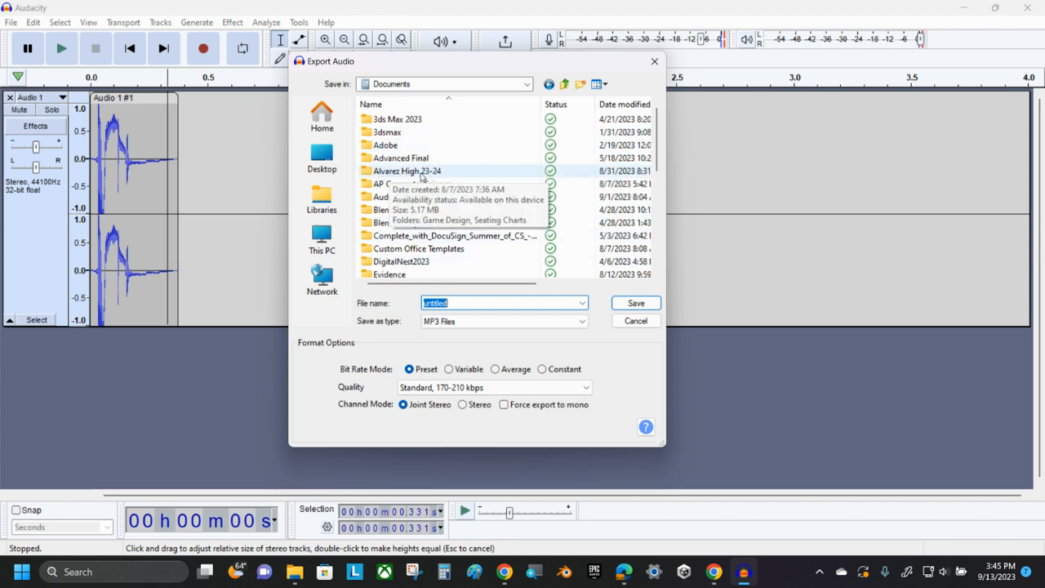
- Set the export location to Alvarez High 23-24 > Game Design > Audio > Pong > 5th
double_click(387, 175)
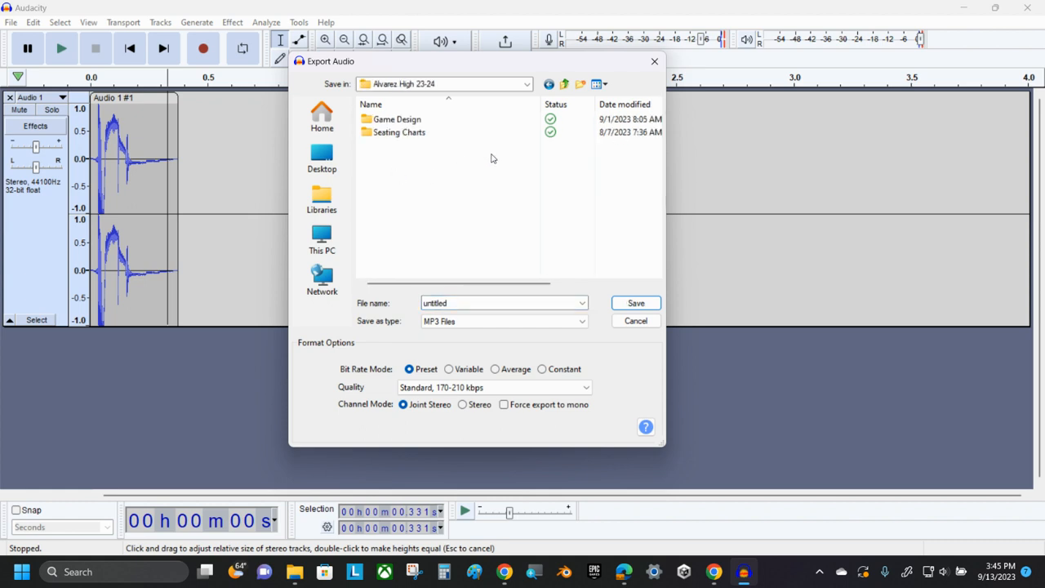
double_click(400, 121)
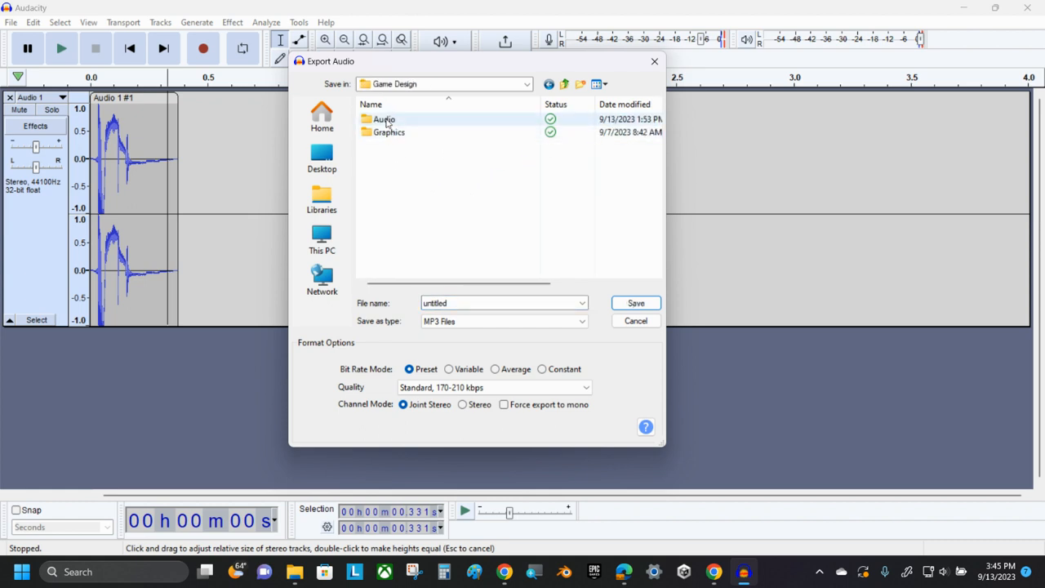
left_click(391, 123)
double_click(390, 122)
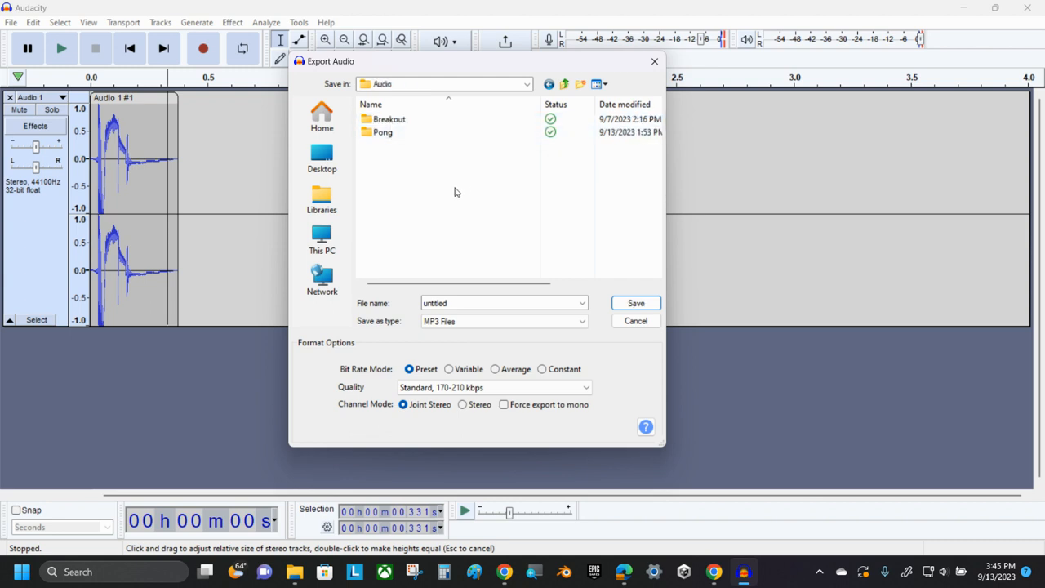
left_click(383, 134)
double_click(383, 134)
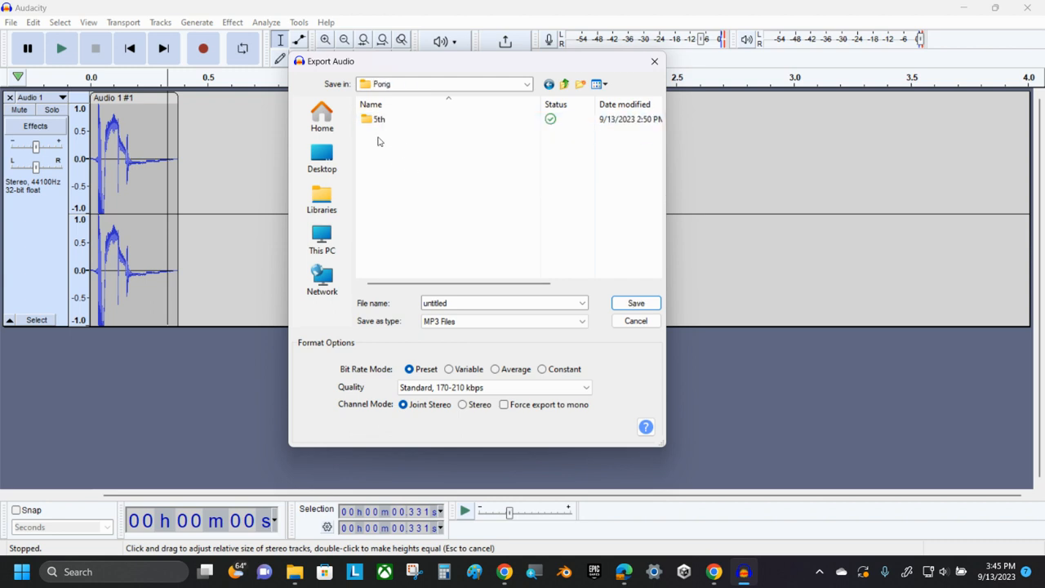
left_click(370, 121)
double_click(369, 121)
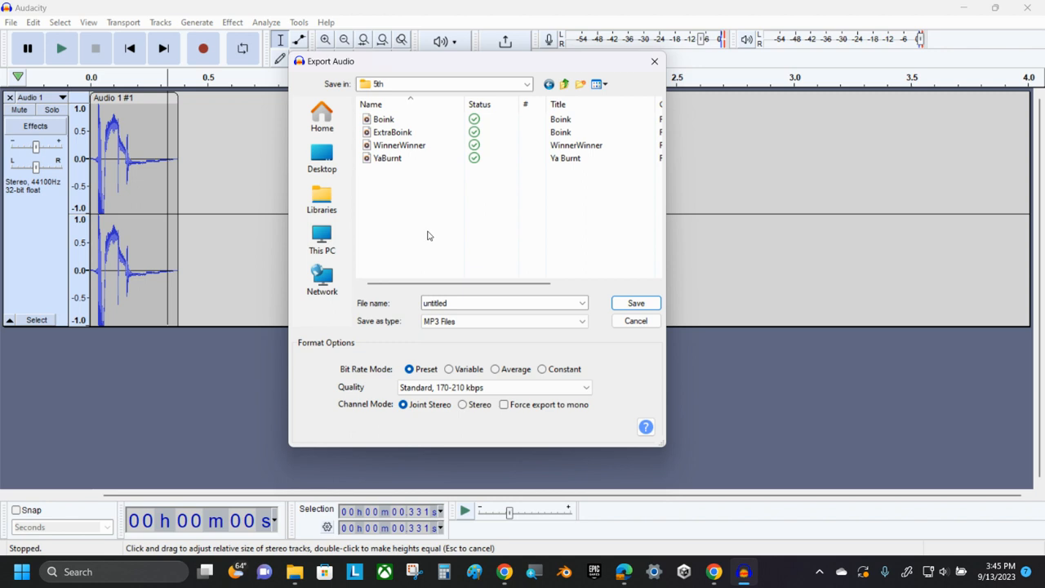
- Name the MP3 file Click and save it in the 5th folder
double_click(454, 302)
type("Click")
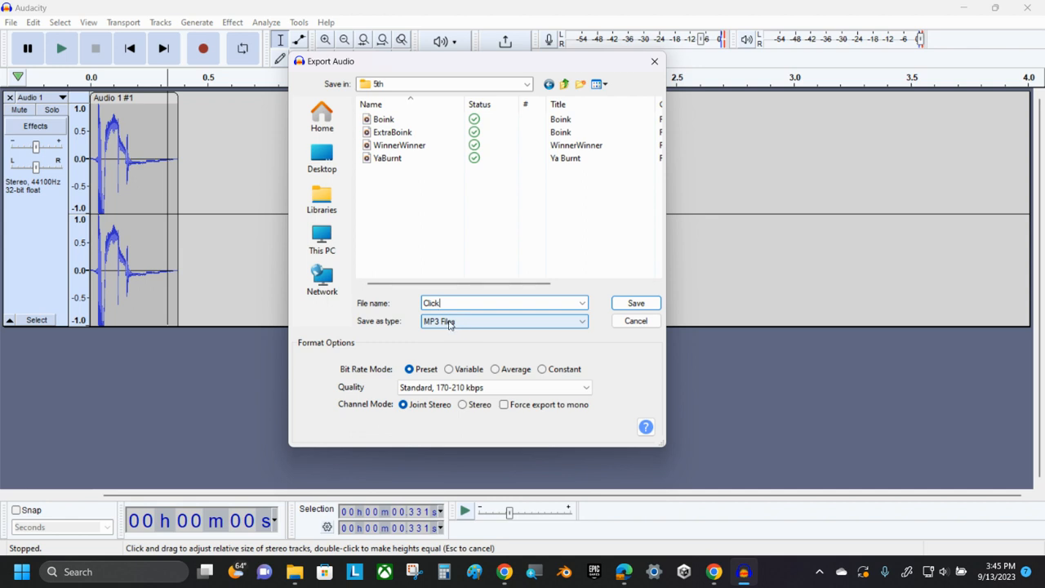
left_click(636, 303)
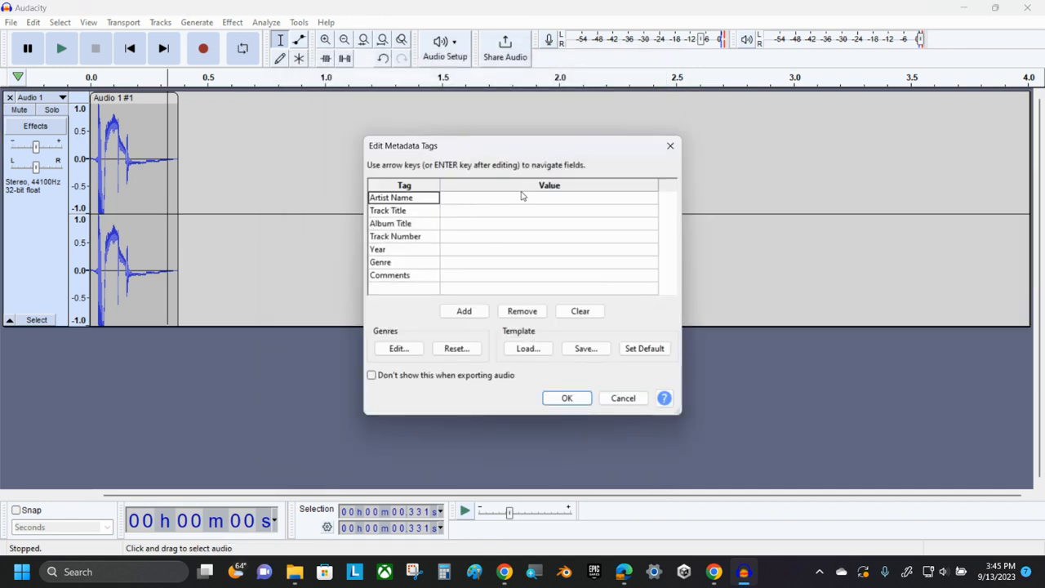
- Fill in the metadata tags with the artist's full name and the track title Click
left_click(514, 200)
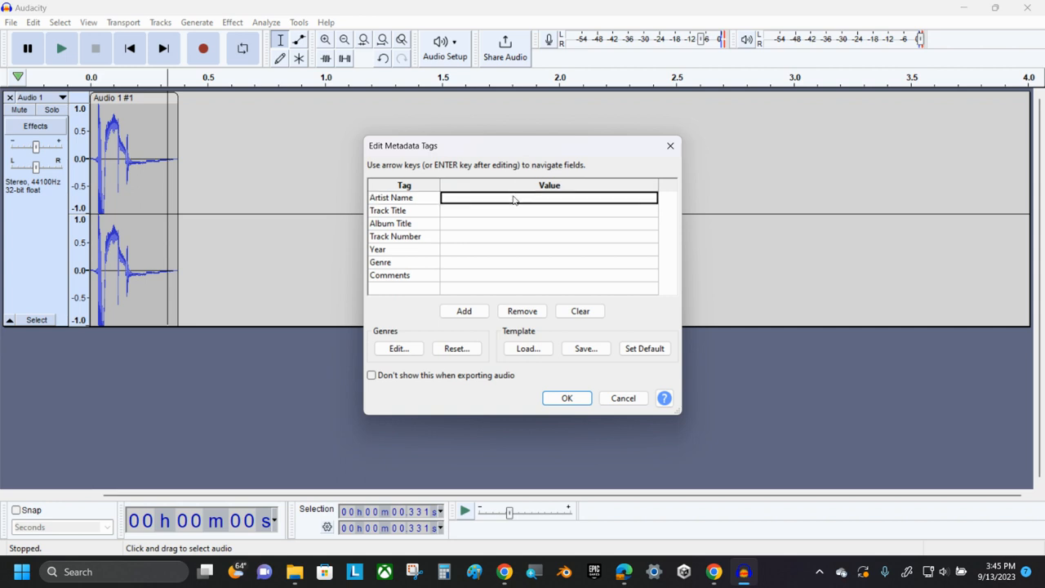
type("Rob")
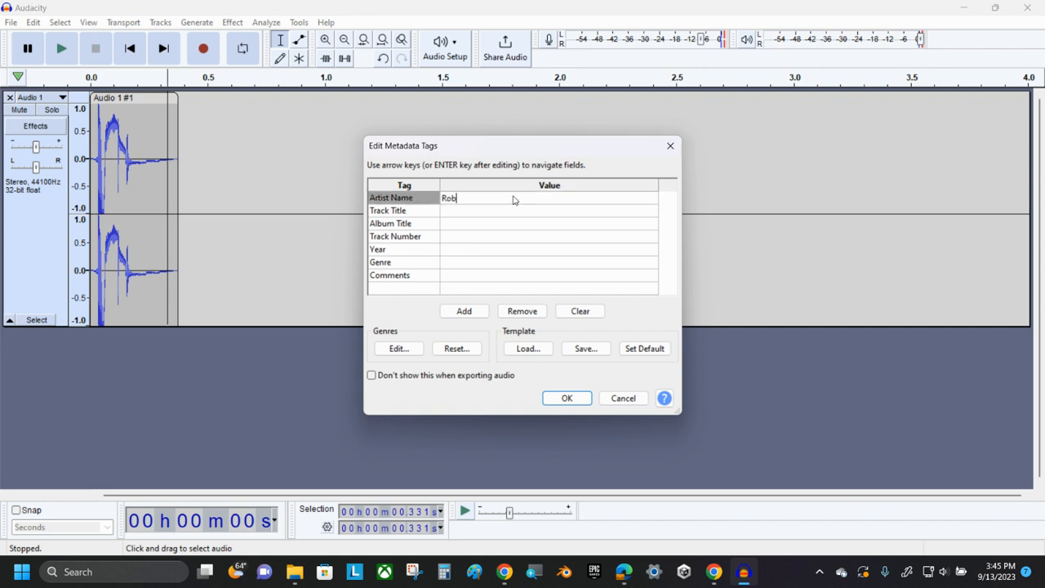
type("ert Booth")
left_click(465, 216)
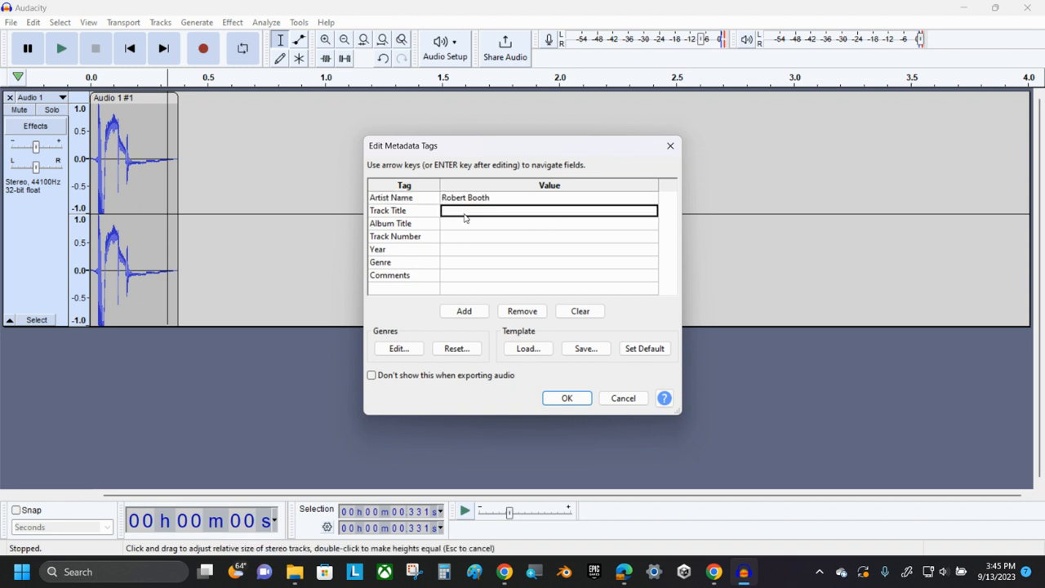
type("Click")
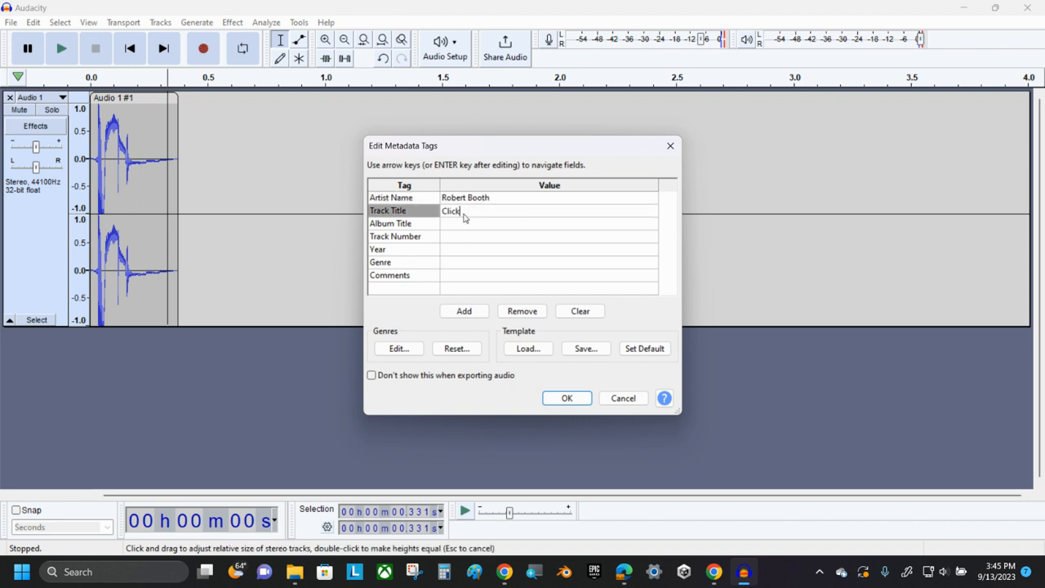
- Set the year tag to 2023, genre to Game Audio and comments to "Recorded 9/13/2023", and finish the export
left_click(460, 253)
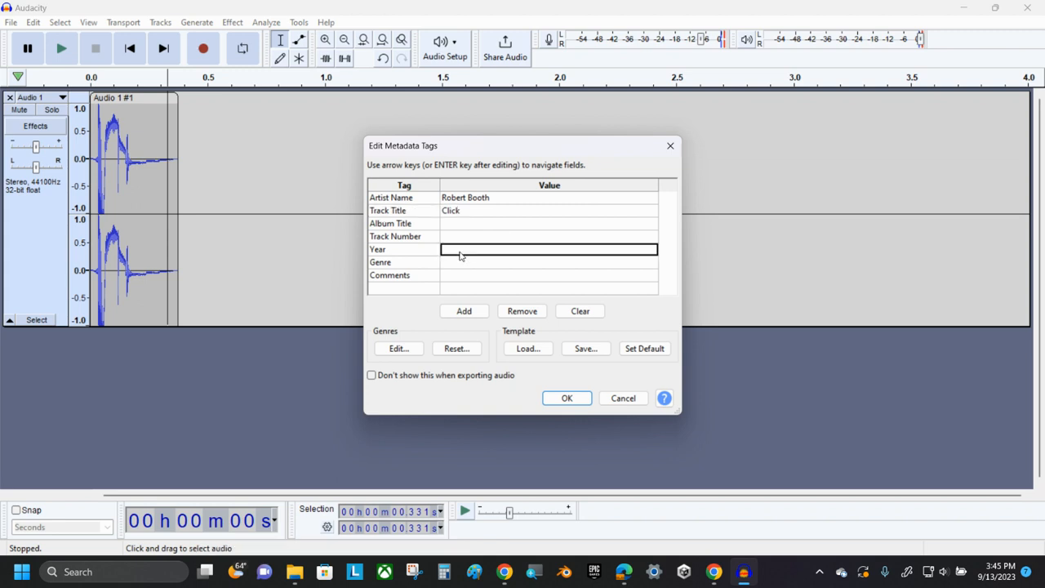
type("2023")
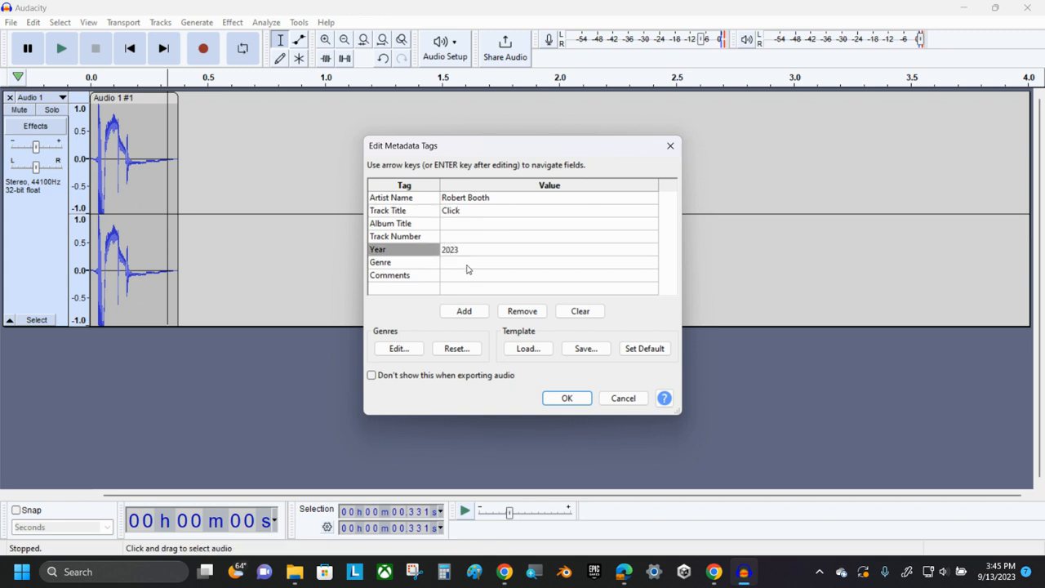
left_click(467, 268)
type("Game Audio")
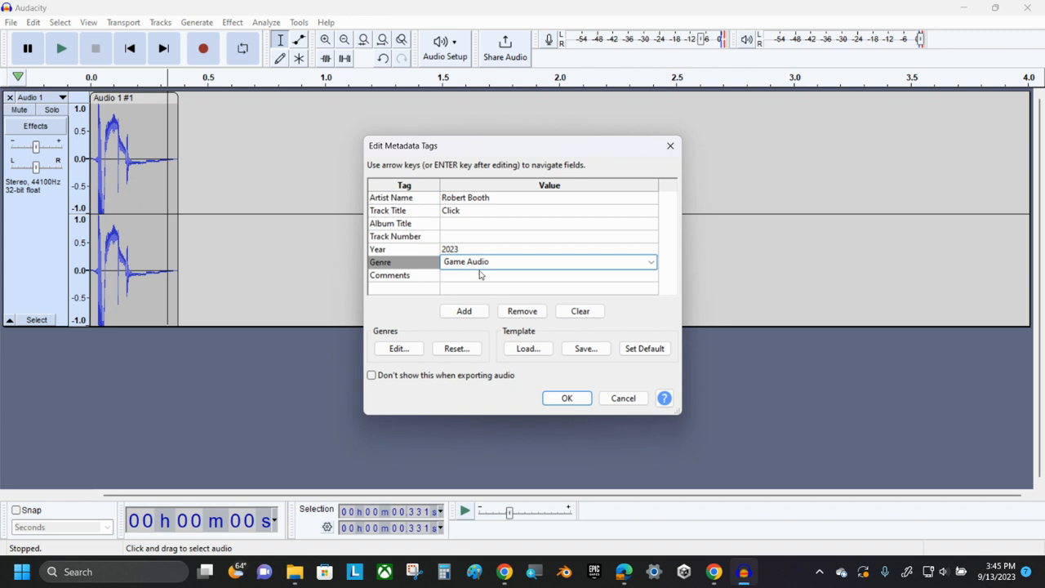
left_click(479, 276)
type("Recorded 9/13/2023")
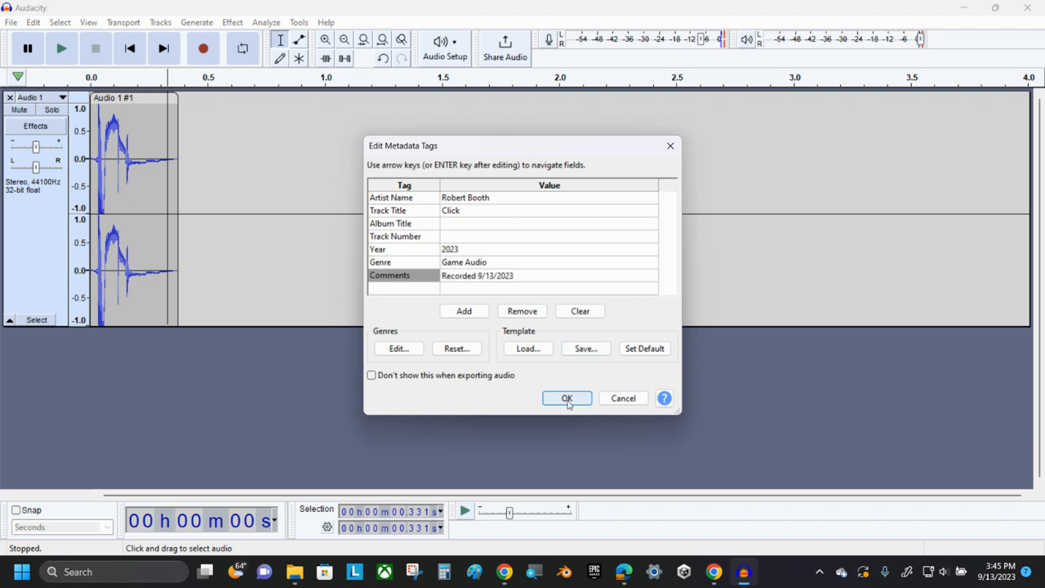
left_click(568, 400)
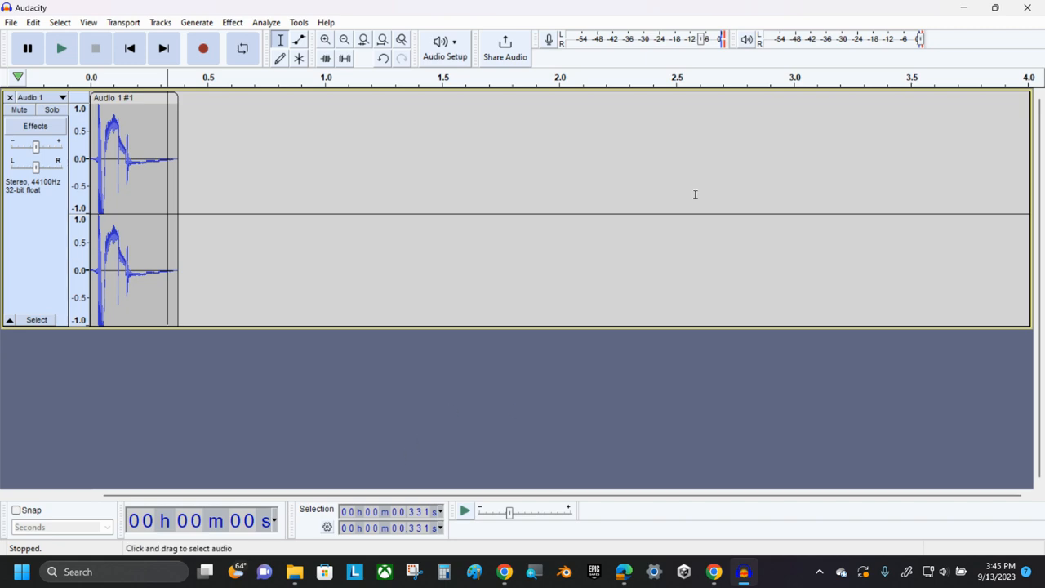
- Check the exported Click file in the 5th folder in File Explorer, and return to the CodeHS project in the browser
left_click(965, 11)
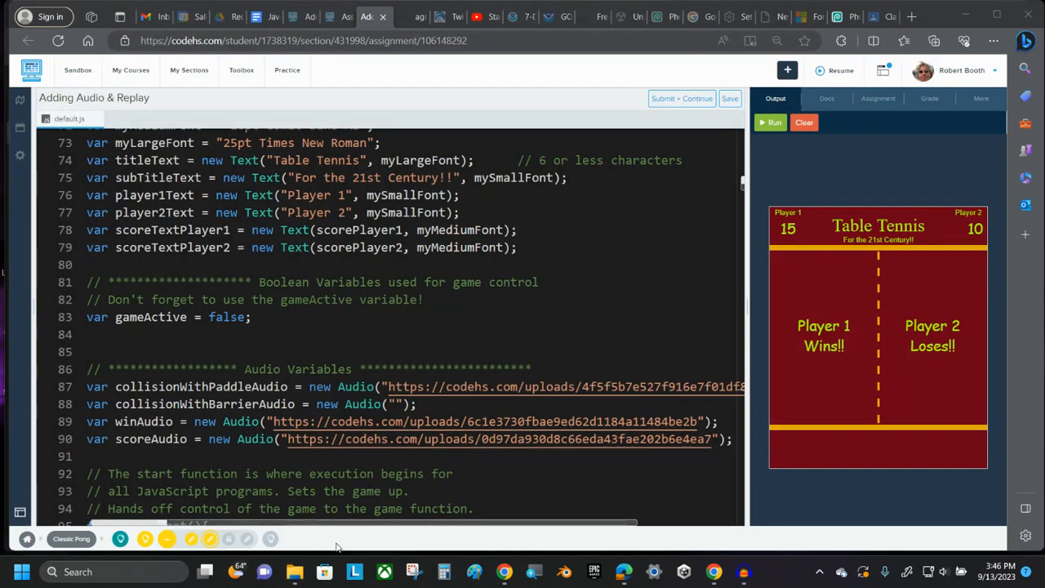
mouse_move(294, 575)
left_click(352, 458)
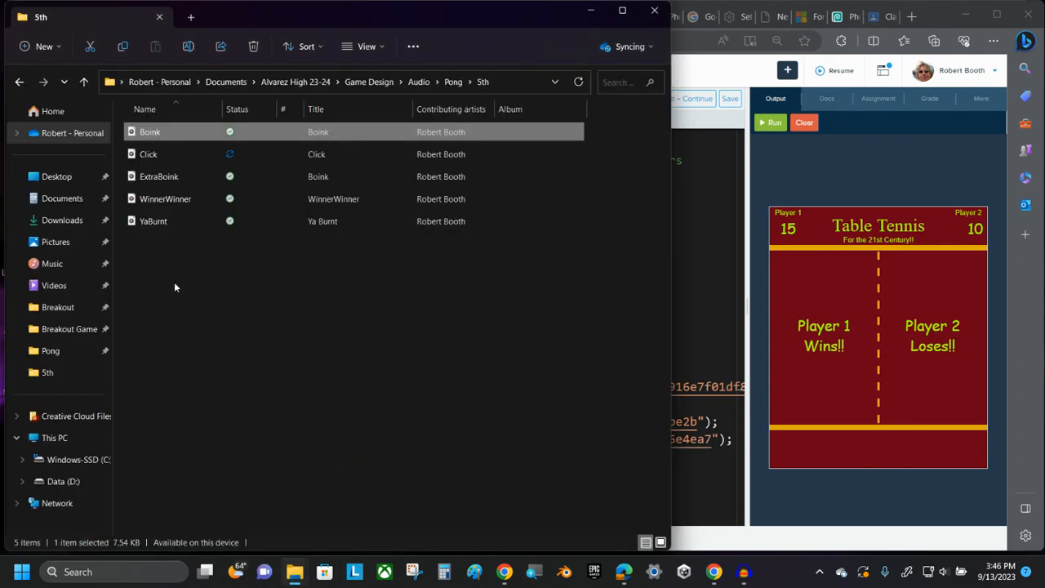
left_click(166, 154)
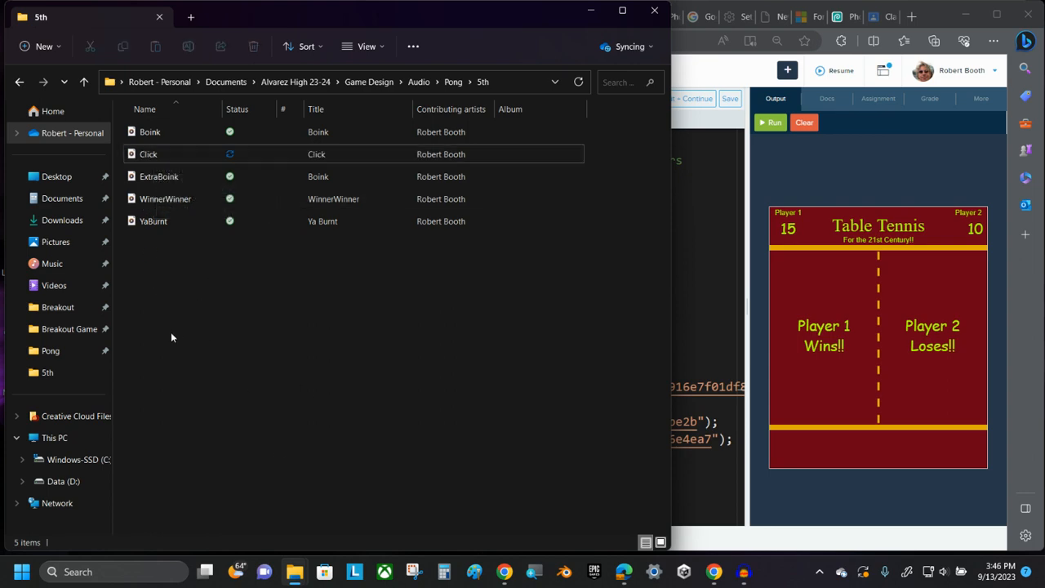
left_click(700, 243)
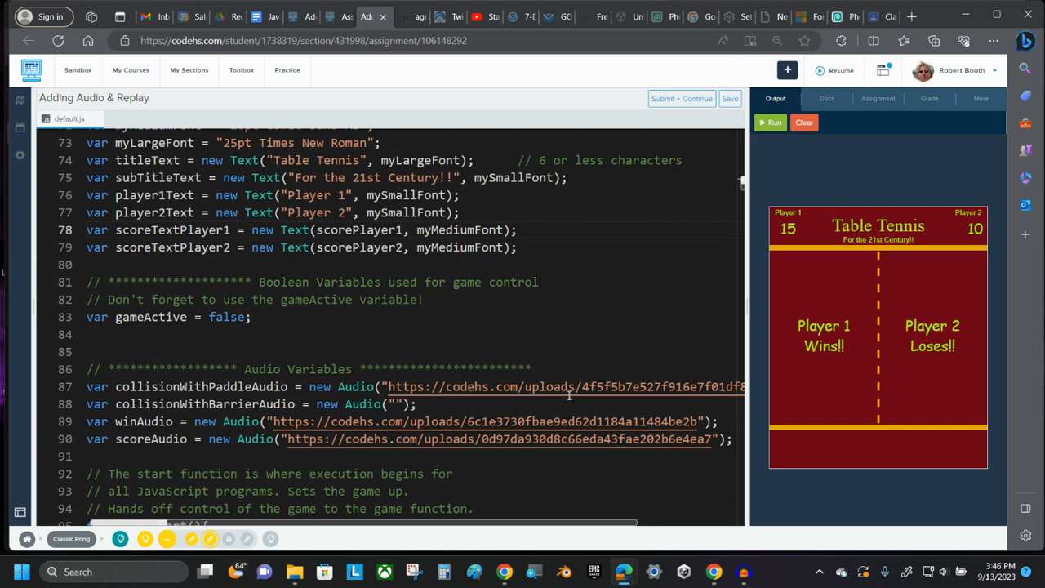
- Upload the Click audio file from the 5th folder as media to the CodeHS project
left_click(983, 101)
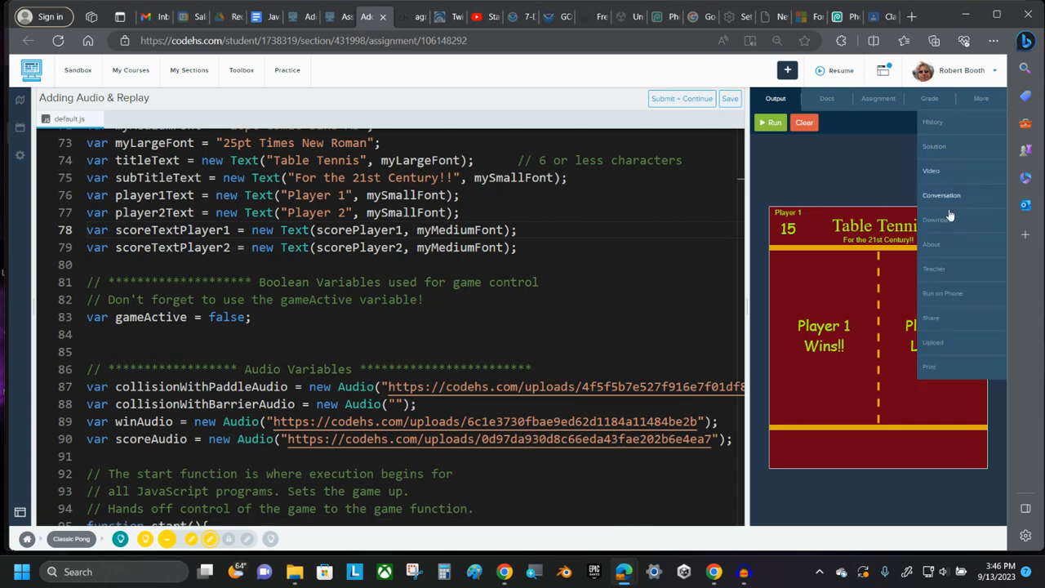
left_click(939, 343)
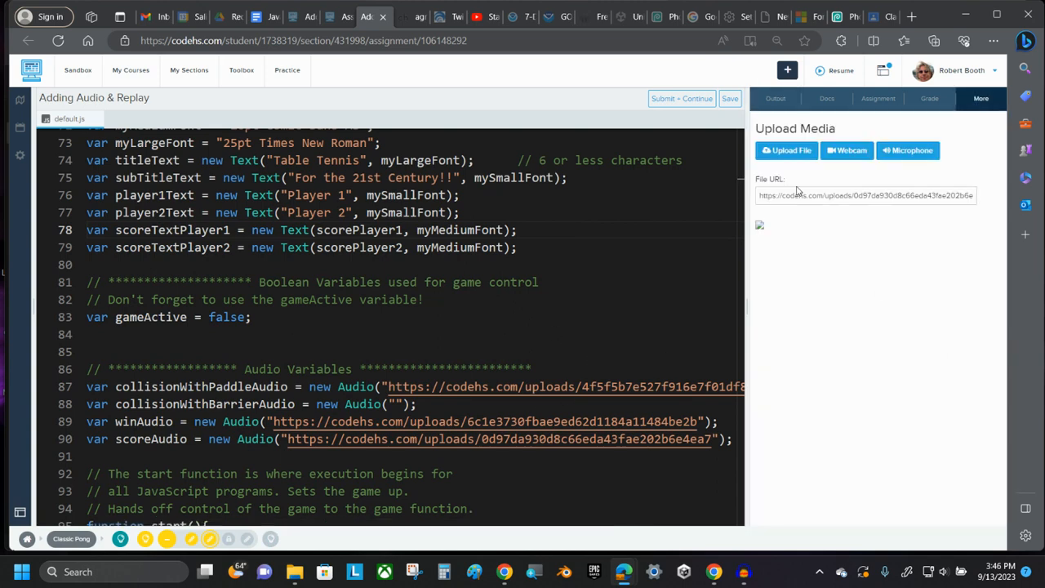
left_click(789, 153)
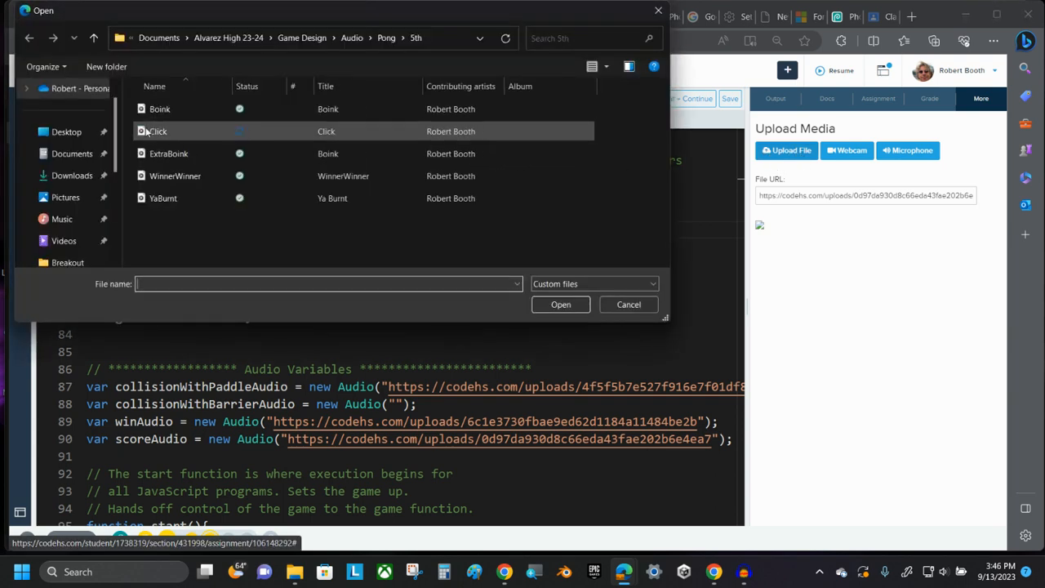
left_click(161, 134)
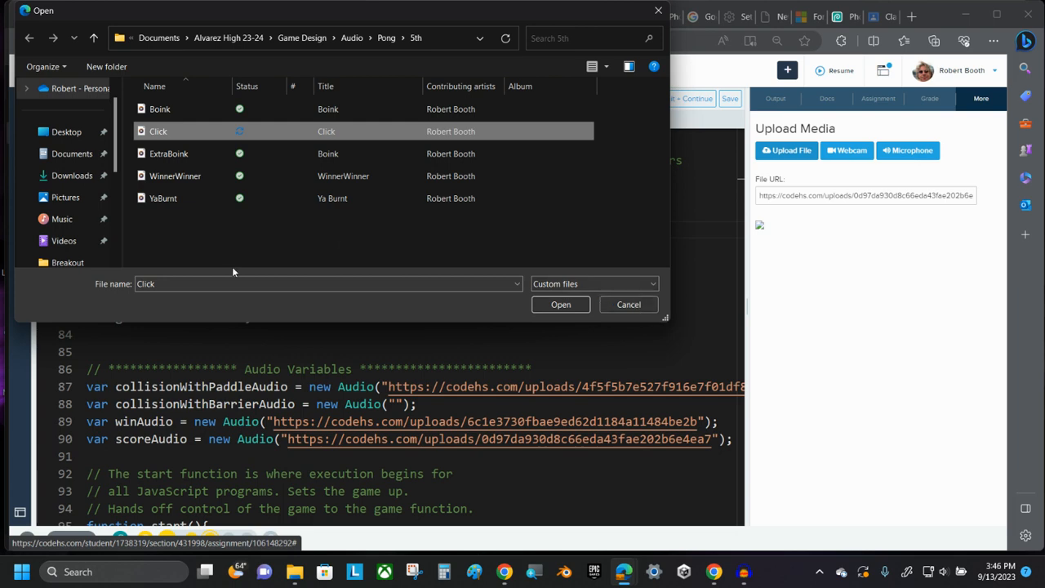
left_click(571, 306)
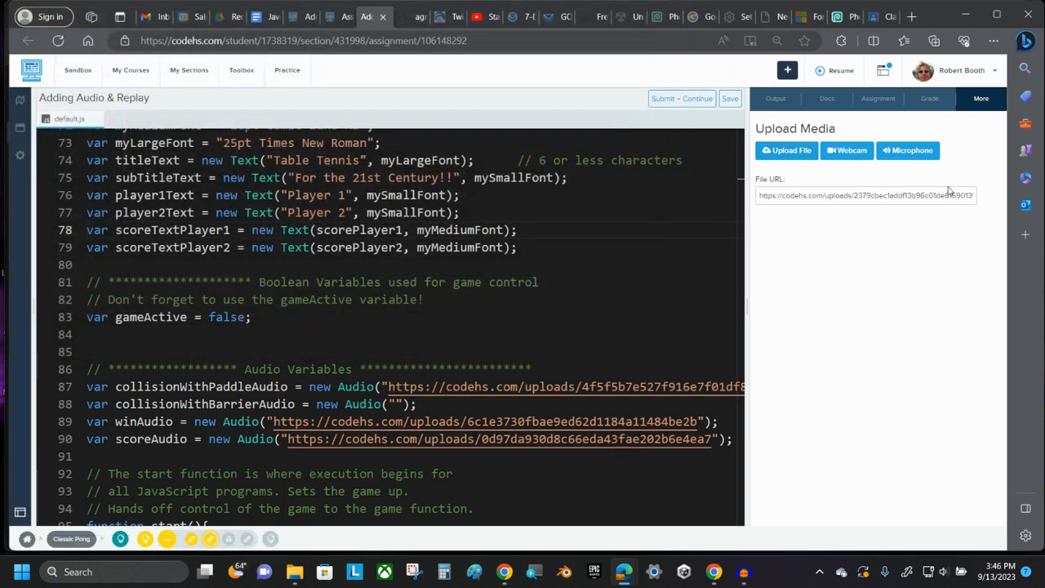
- Copy the uploaded file's URL and paste it between the empty quotes of the collisionWithBarrierAudio variable on line 88
left_click(883, 198)
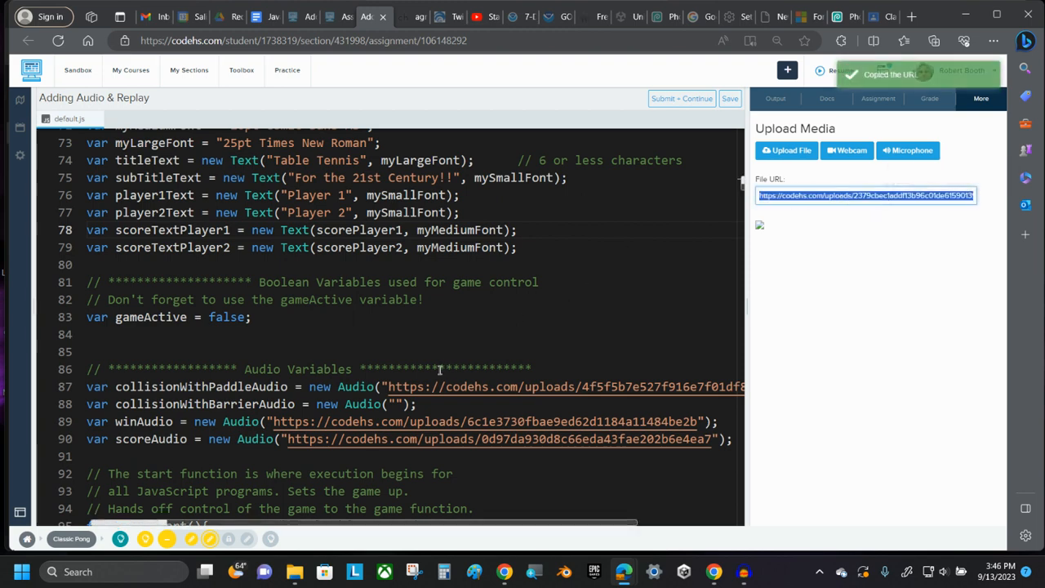
left_click(396, 404)
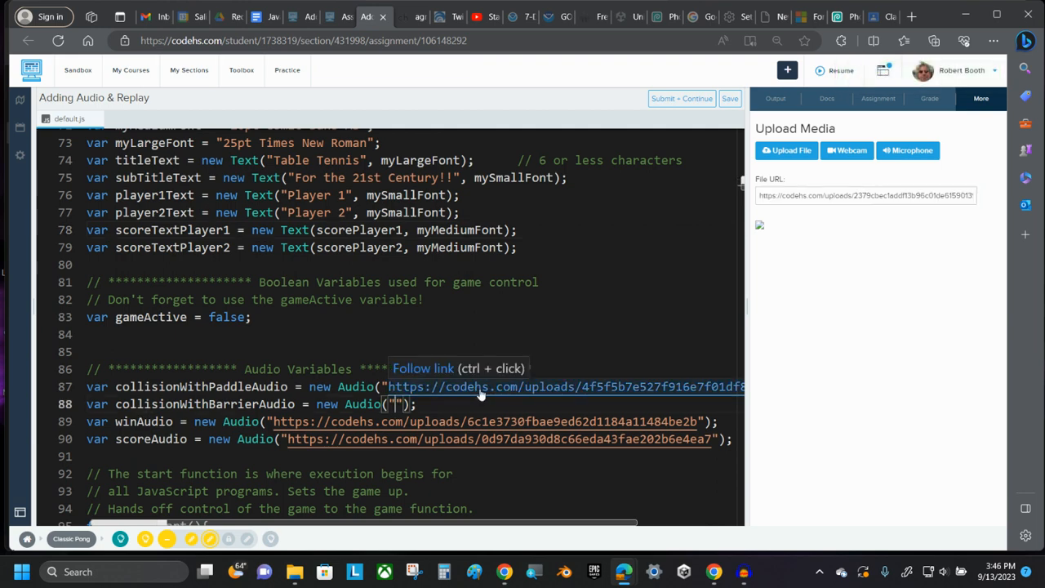
key("ctrl+v")
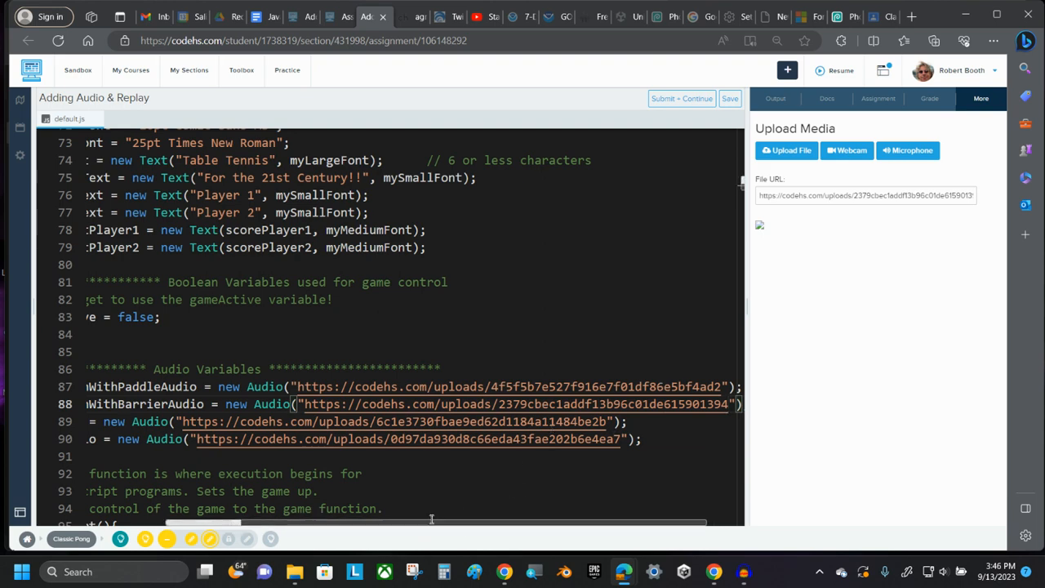
left_click_drag(432, 519, 200, 518)
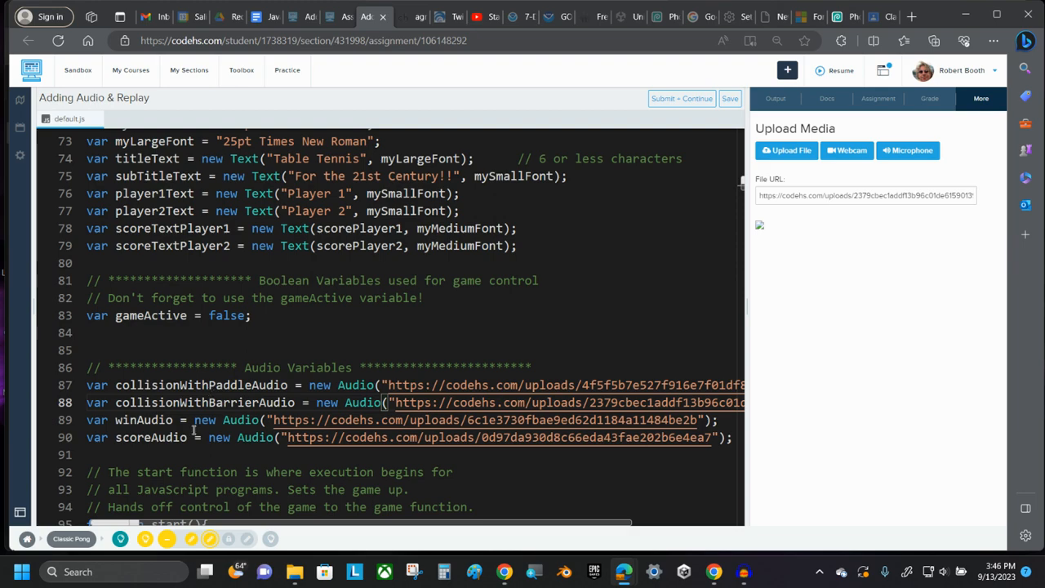
- Examine the collisionWithBarrierAudio.play() call and its comment in the barrier check of the checkCollisions function, widening the code area
scroll(195, 430, "down", 7)
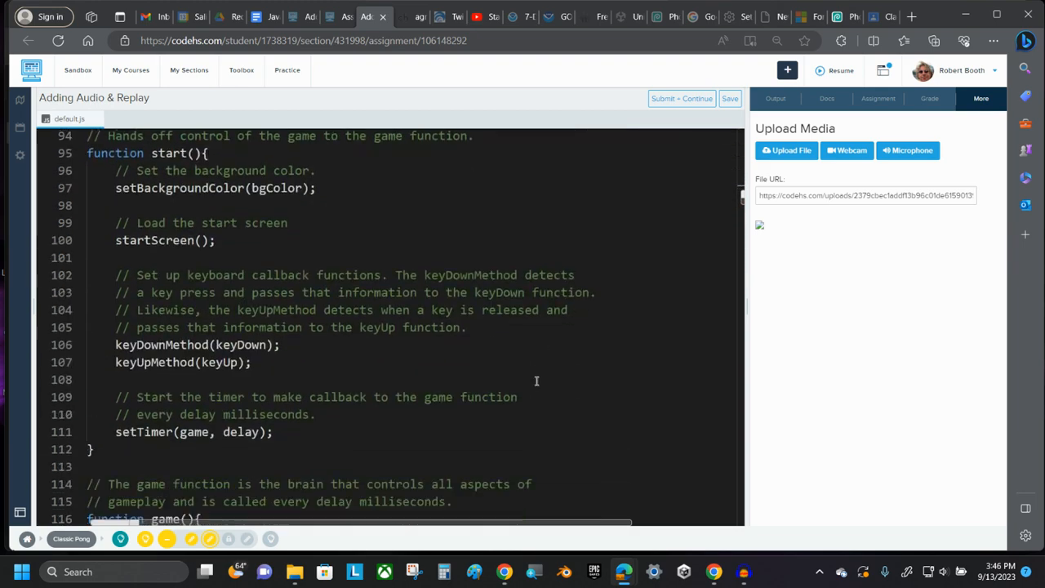
scroll(537, 381, "down", 13)
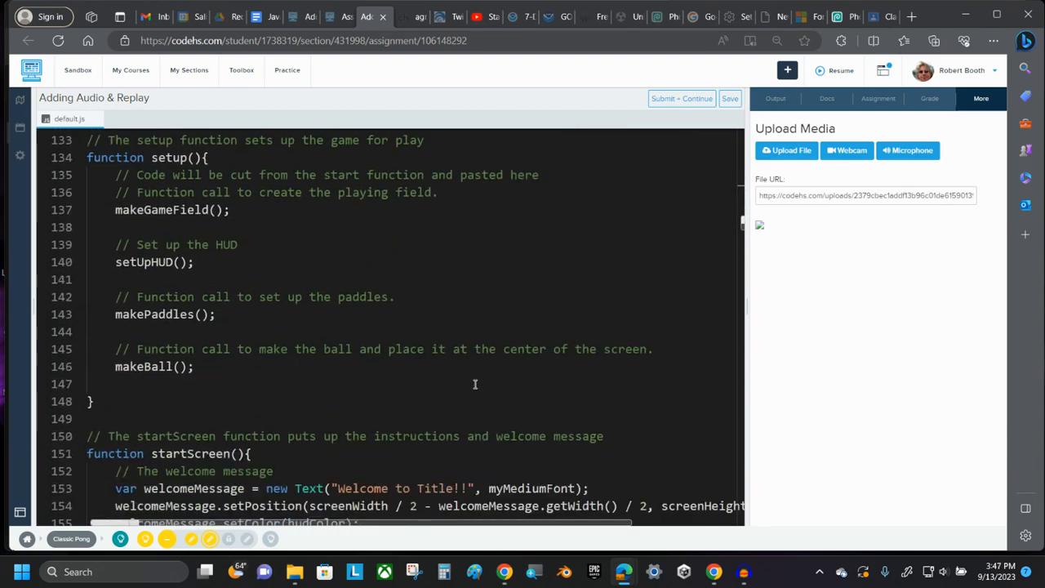
scroll(475, 383, "down", 15)
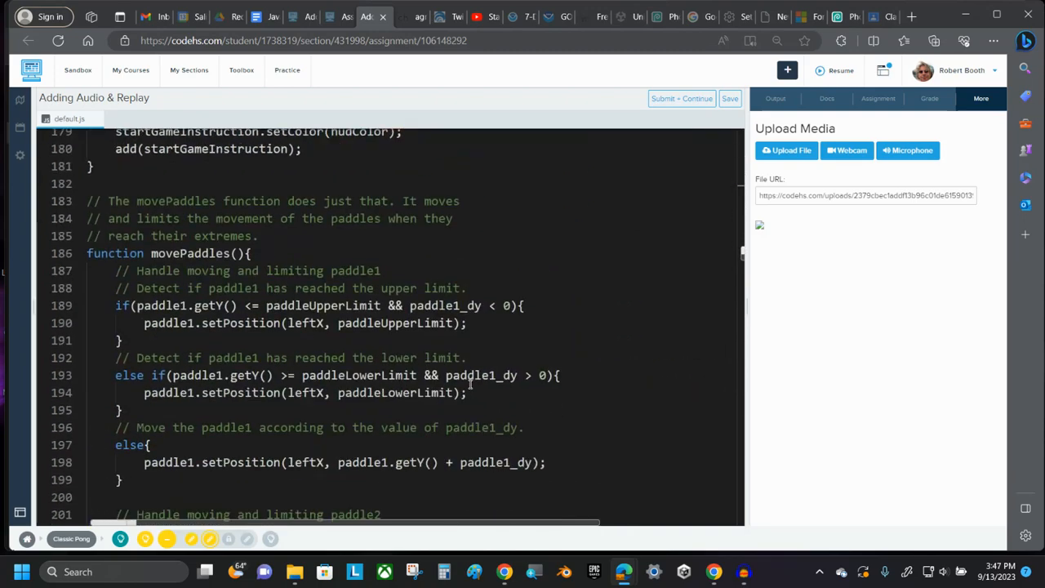
scroll(470, 383, "down", 12)
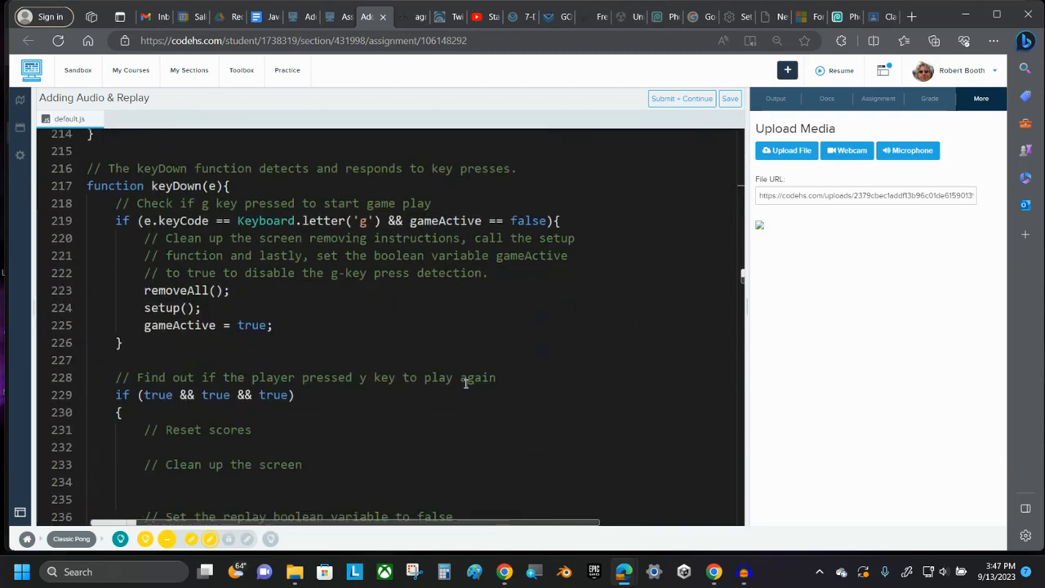
scroll(466, 383, "down", 12)
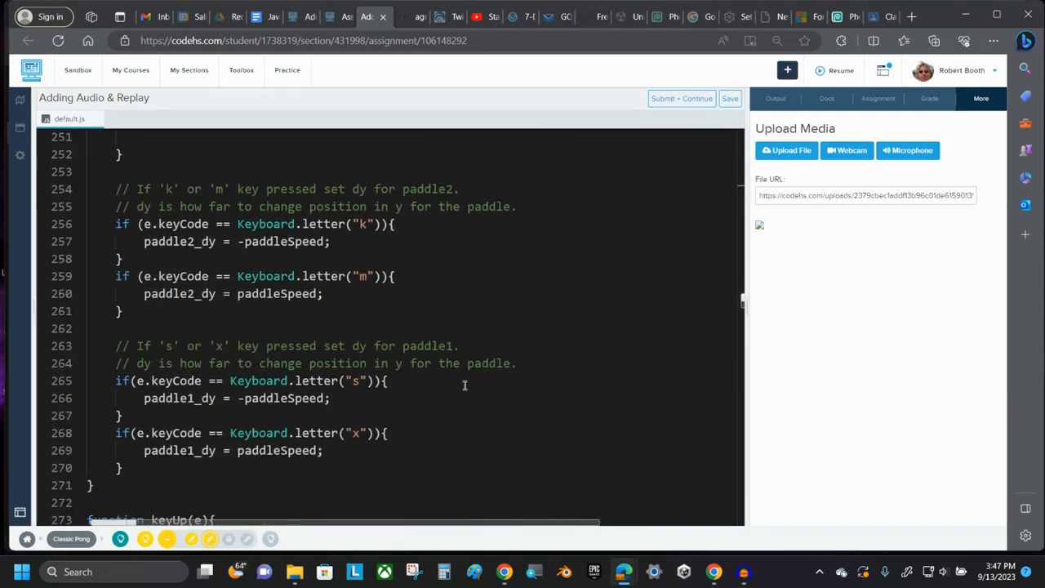
scroll(464, 384, "down", 12)
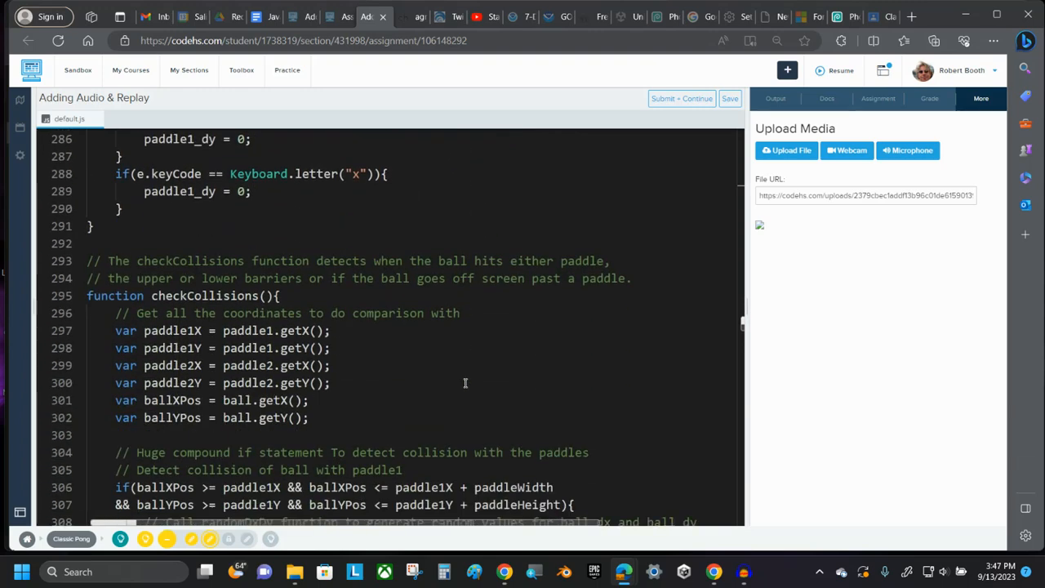
scroll(465, 383, "down", 8)
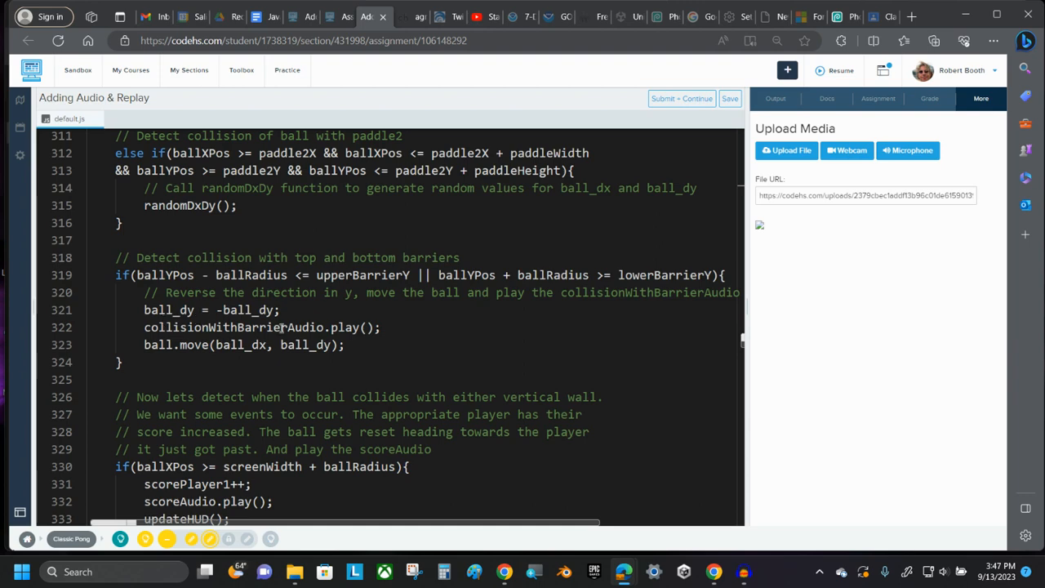
left_click(383, 327)
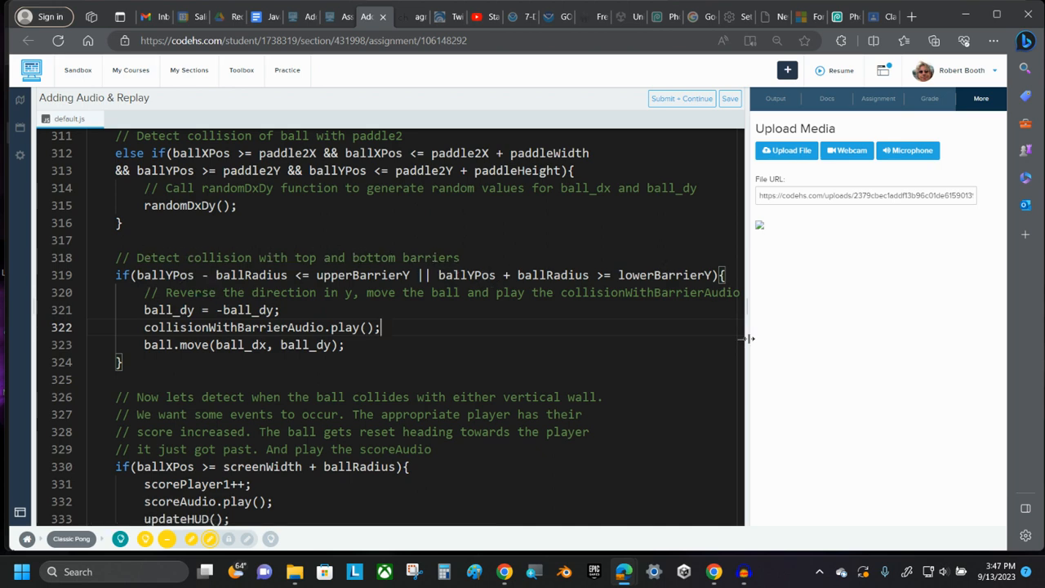
left_click_drag(743, 338, 810, 335)
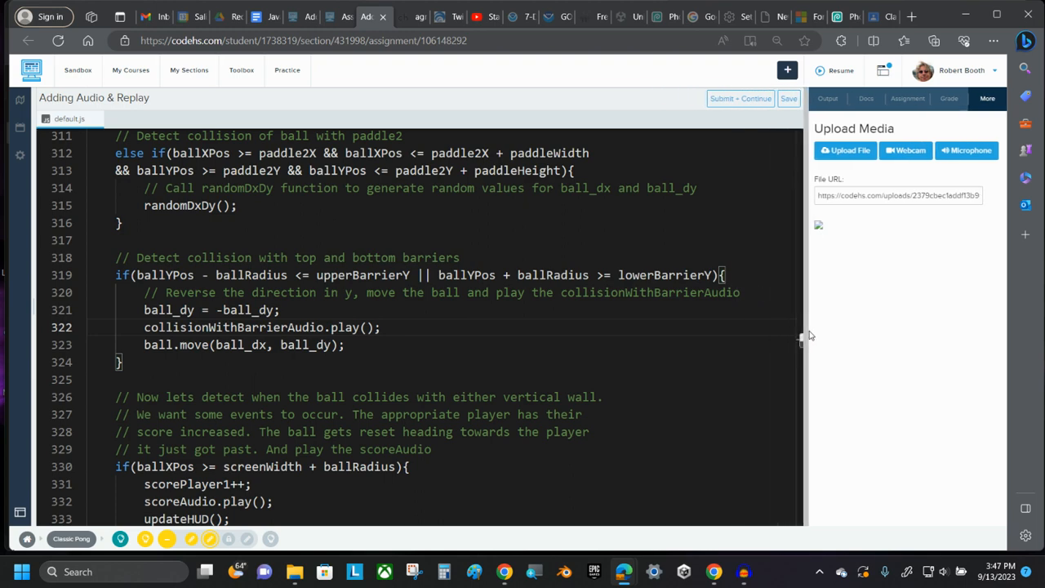
double_click(650, 291)
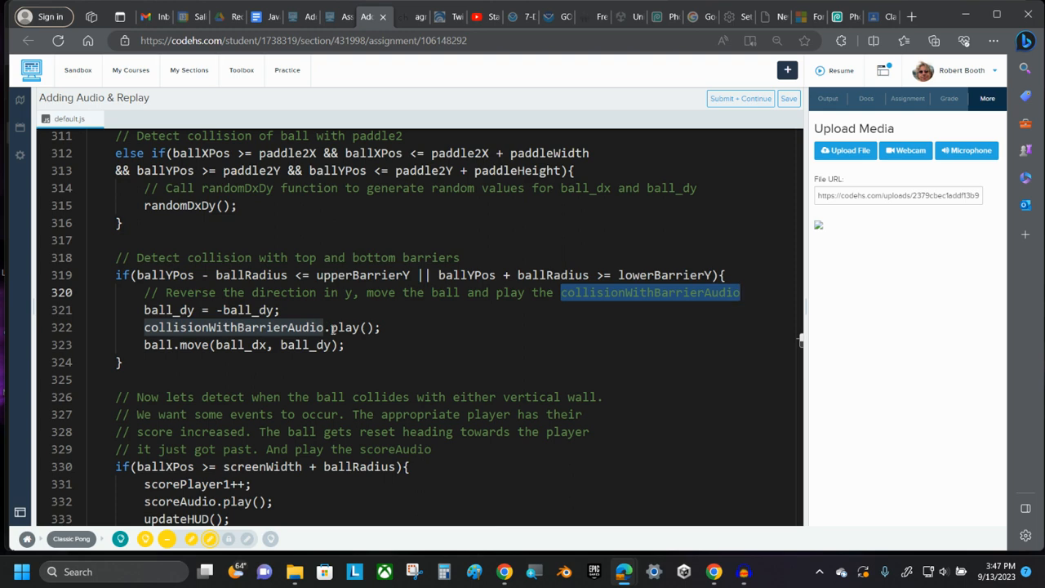
left_click_drag(327, 327, 444, 330)
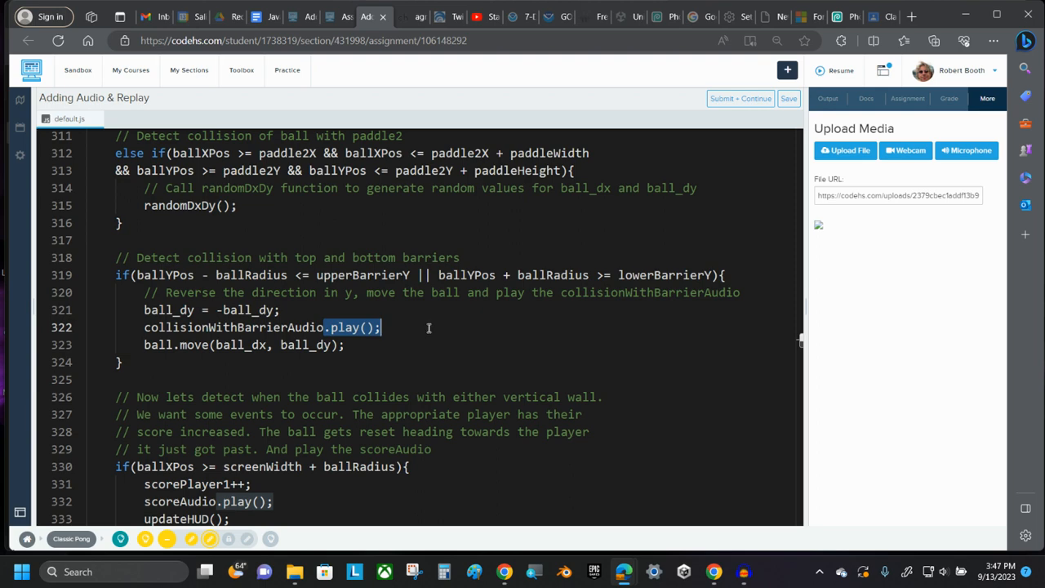
- Examine the scoreAudio.play() calls in both scoring branches of checkCollisions and the comment describing them
scroll(428, 328, "down", 2)
scroll(167, 485, "down", 2)
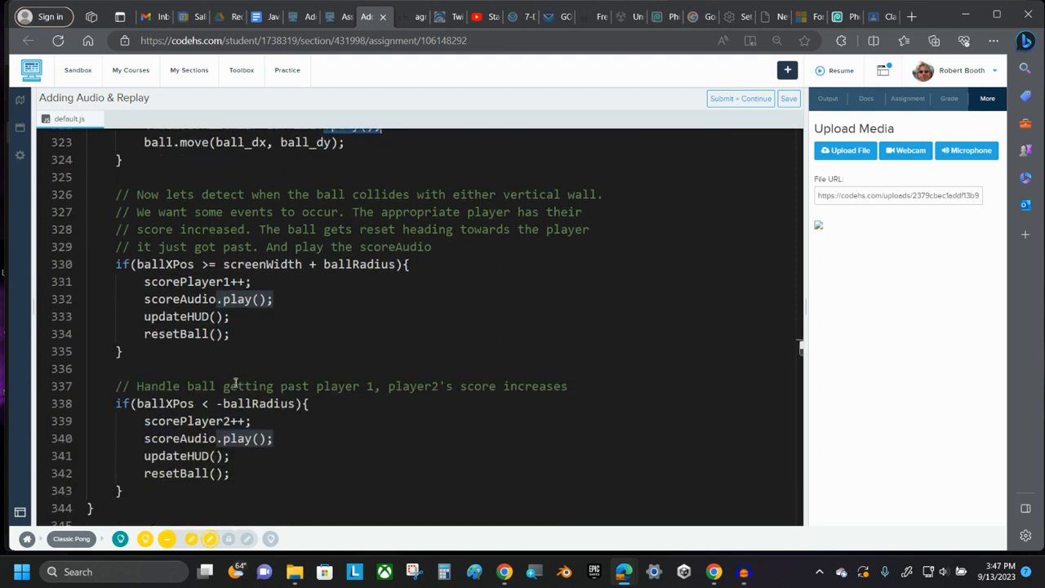
left_click(154, 298)
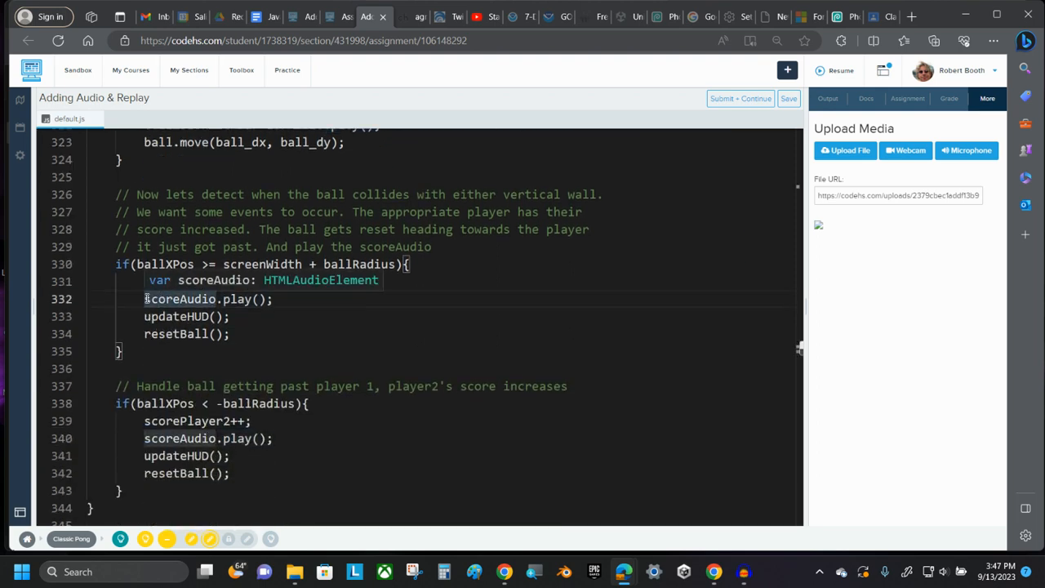
left_click_drag(146, 299, 275, 300)
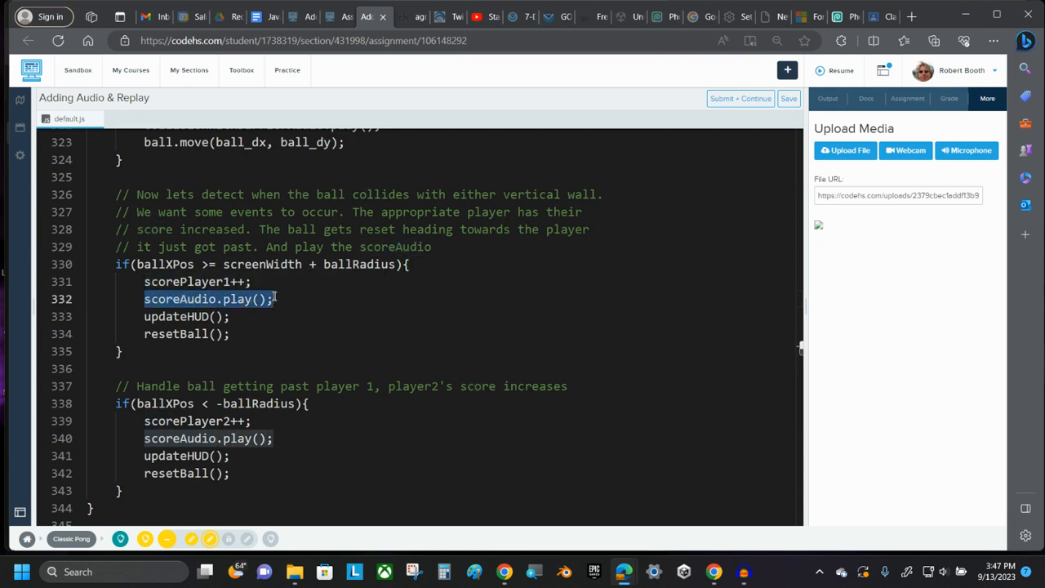
double_click(397, 246)
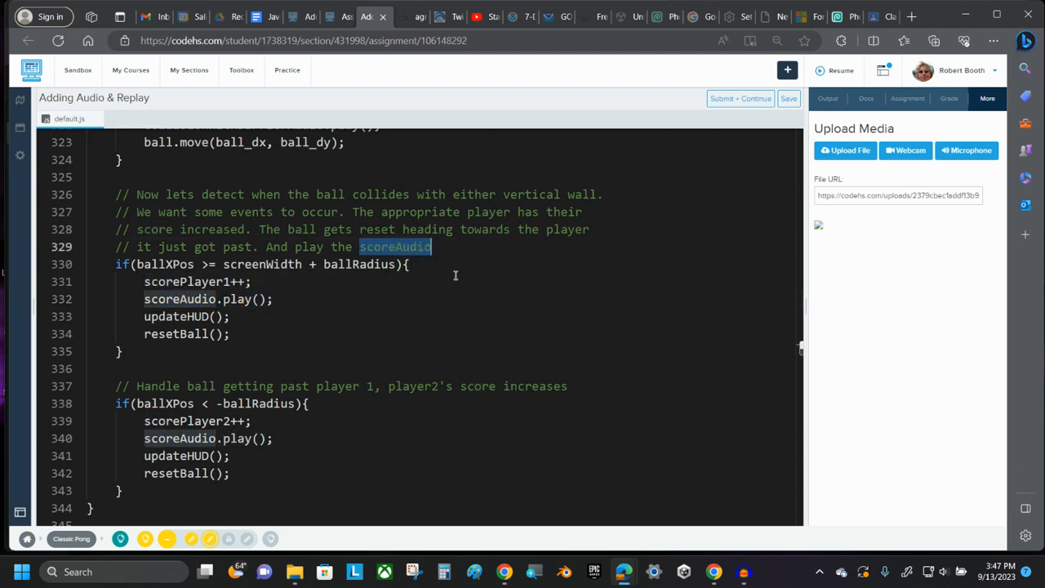
left_click(286, 298)
left_click_drag(145, 299, 278, 299)
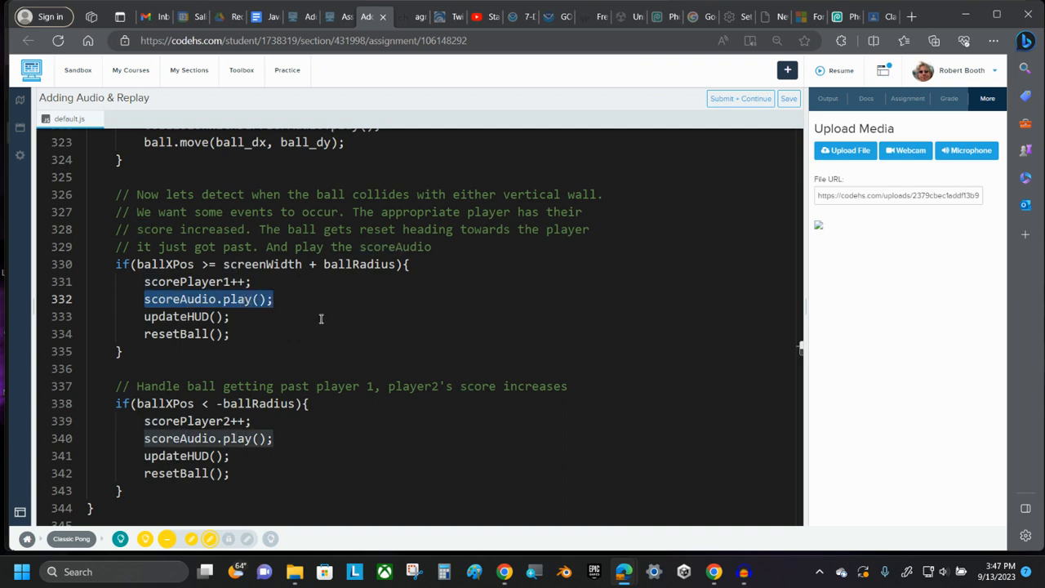
scroll(321, 319, "down", 1)
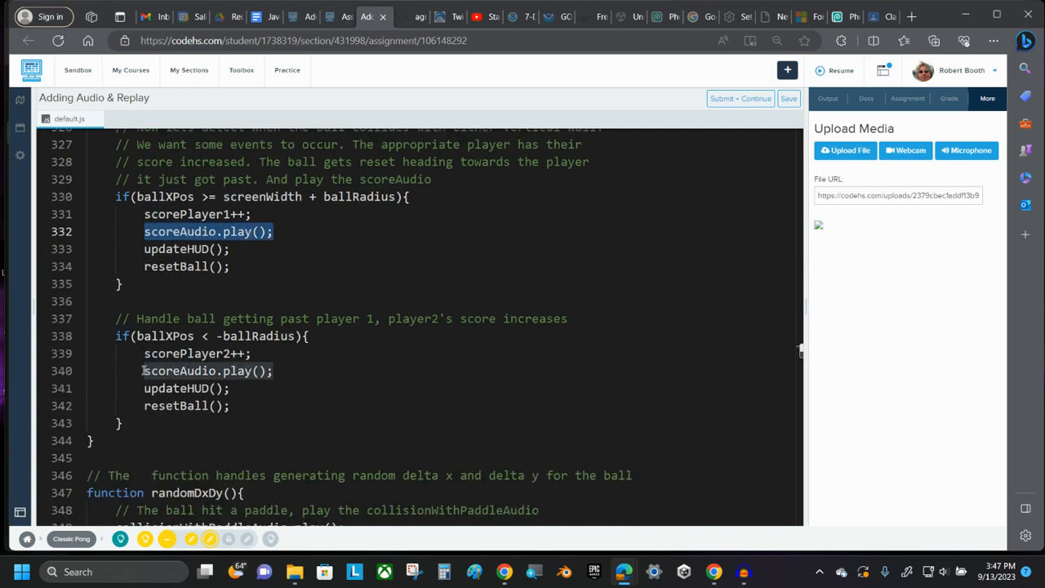
left_click_drag(144, 371, 280, 371)
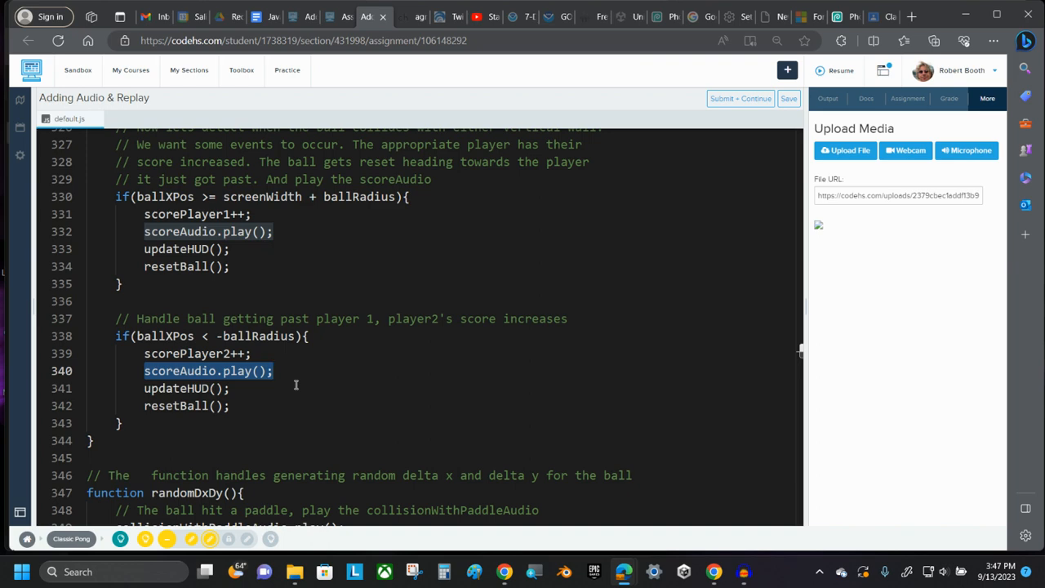
- Examine the collisionWithPaddleAudio.play() call and its comment at the start of the randomDxDy function
scroll(296, 384, "down", 7)
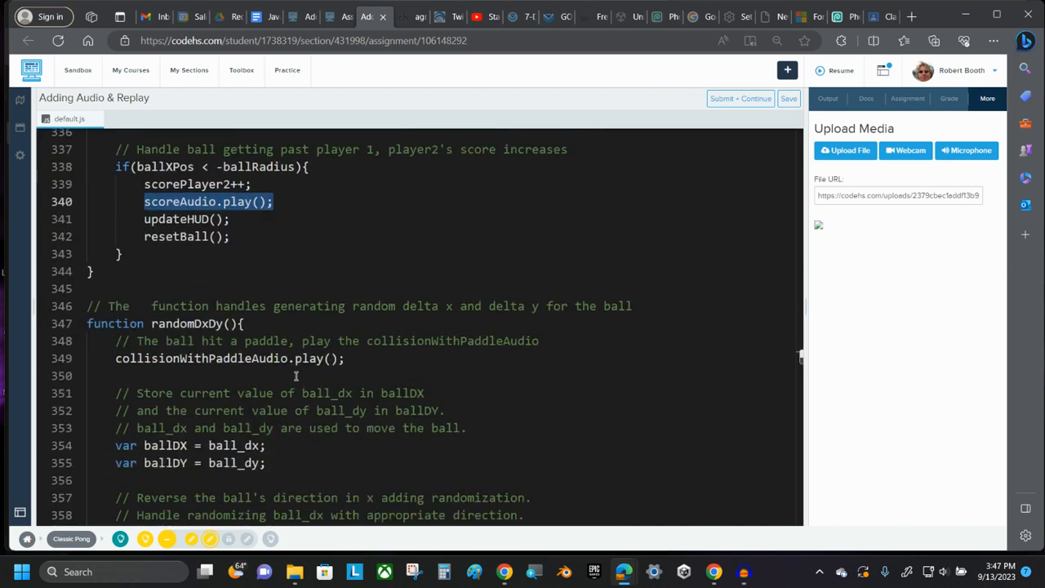
scroll(296, 376, "down", 5)
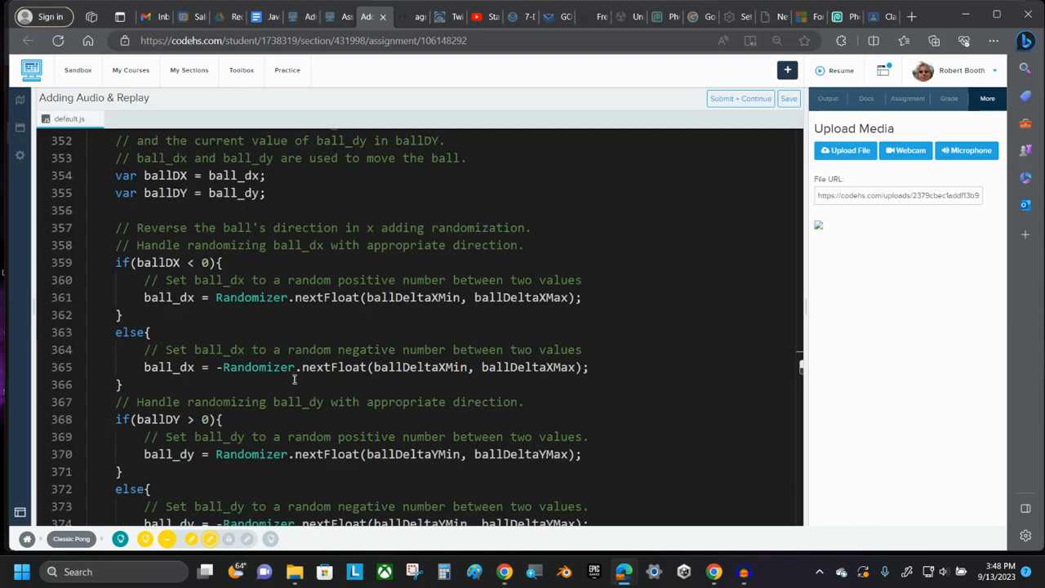
scroll(291, 389, "up", 8)
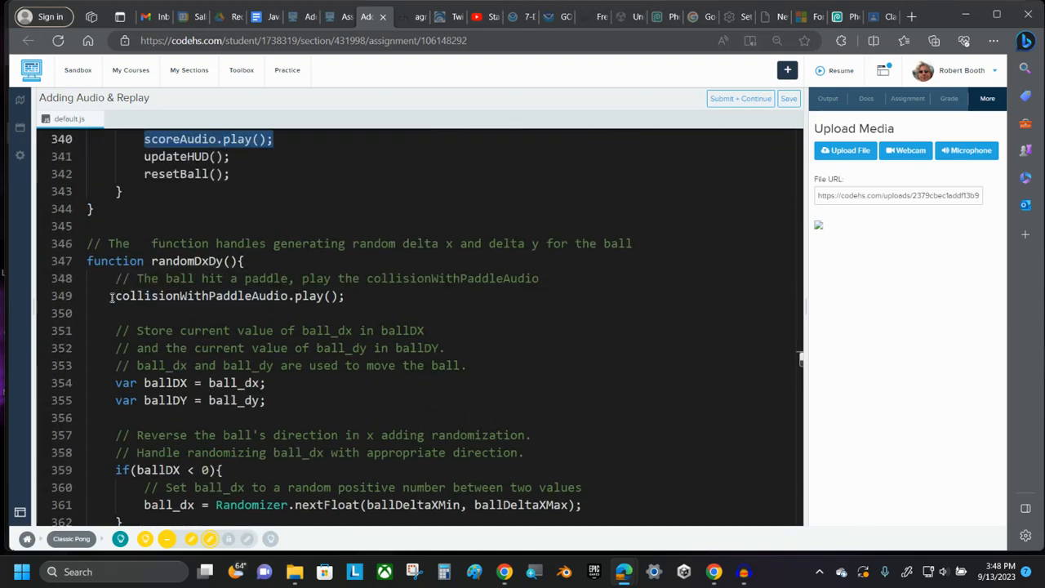
left_click_drag(116, 297, 352, 296)
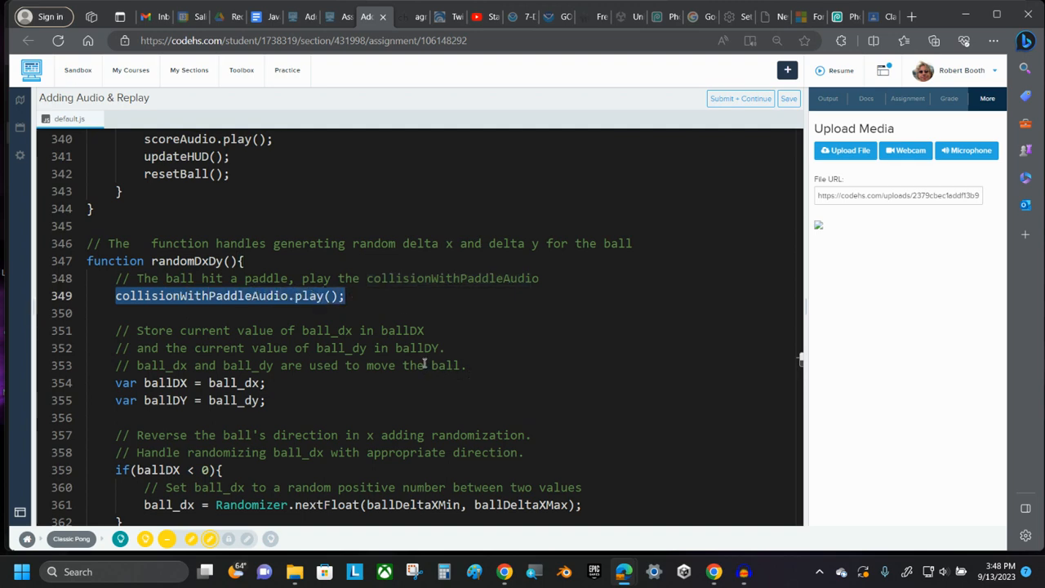
double_click(460, 278)
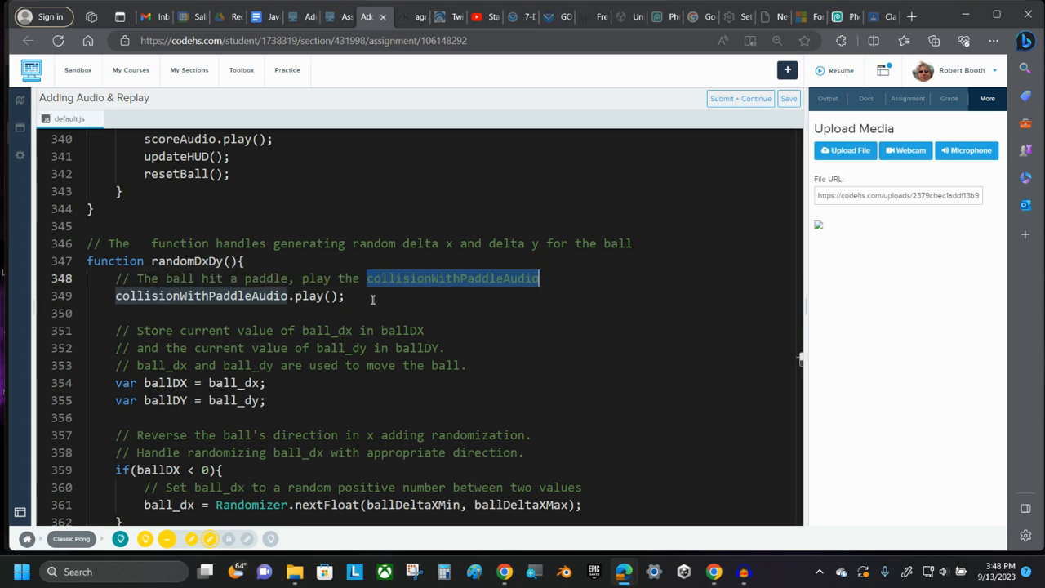
- Review the checkWin function and examine the winAudio.play() call in the gameOverHUD function
scroll(372, 300, "down", 6)
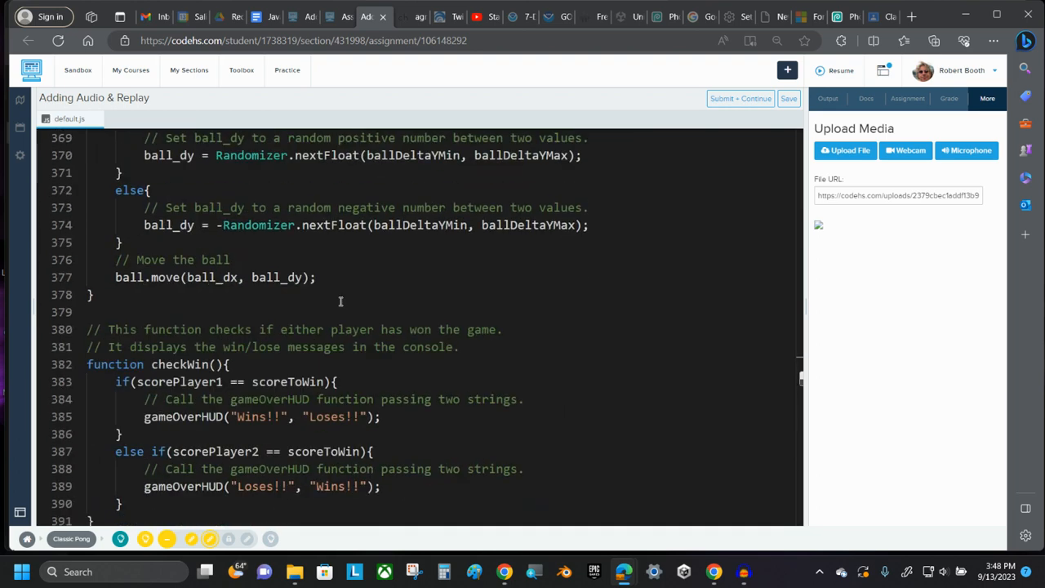
scroll(341, 301, "down", 2)
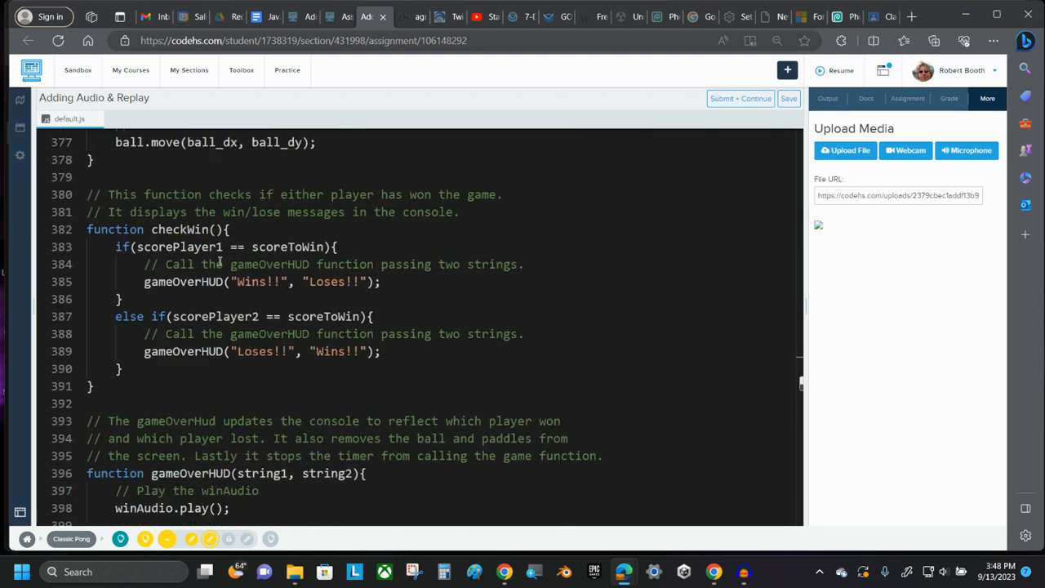
scroll(221, 262, "down", 1)
scroll(198, 268, "down", 1)
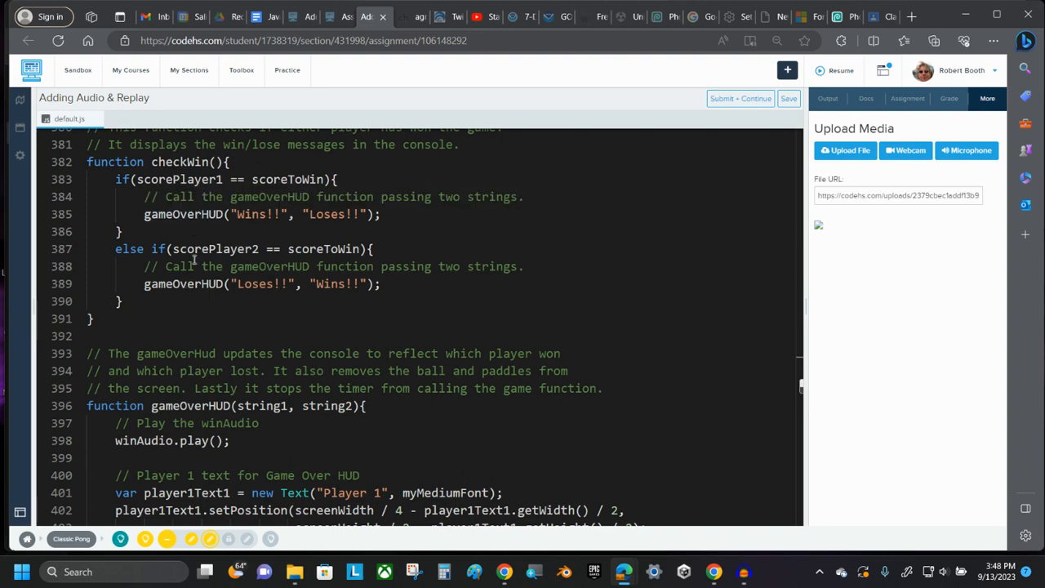
scroll(194, 260, "down", 3)
left_click_drag(115, 339, 295, 345)
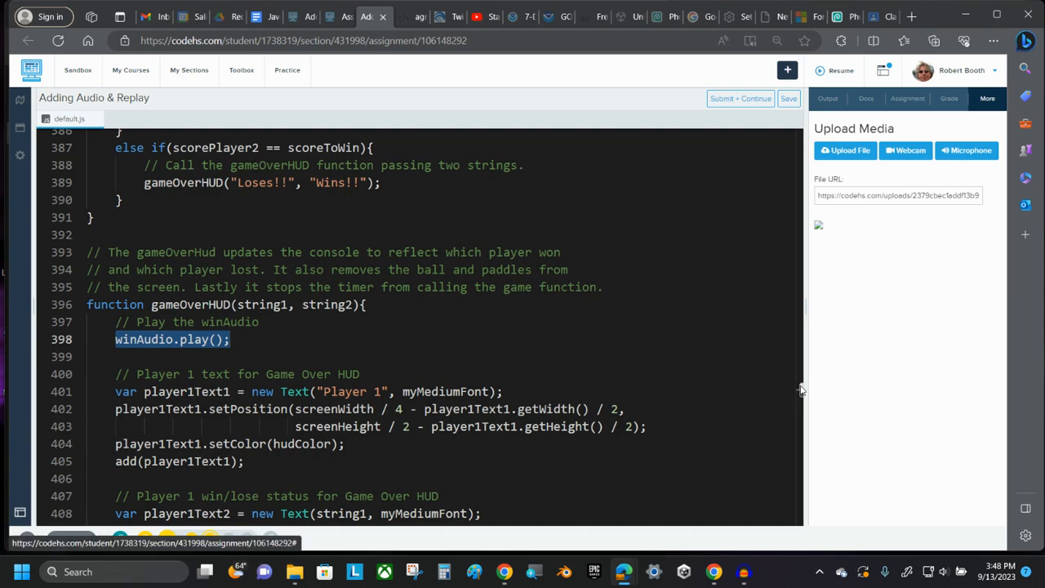
- Go back to the start of the code, show the program output in a wider pane and run the Pong program
left_click_drag(802, 390, 819, 122)
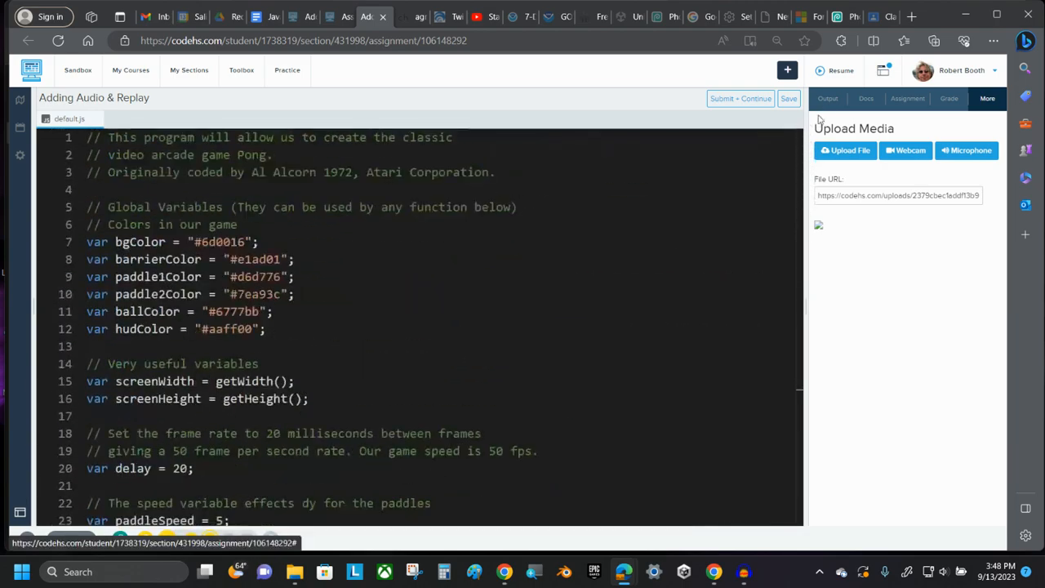
left_click(834, 102)
left_click_drag(806, 184, 681, 185)
left_click(701, 123)
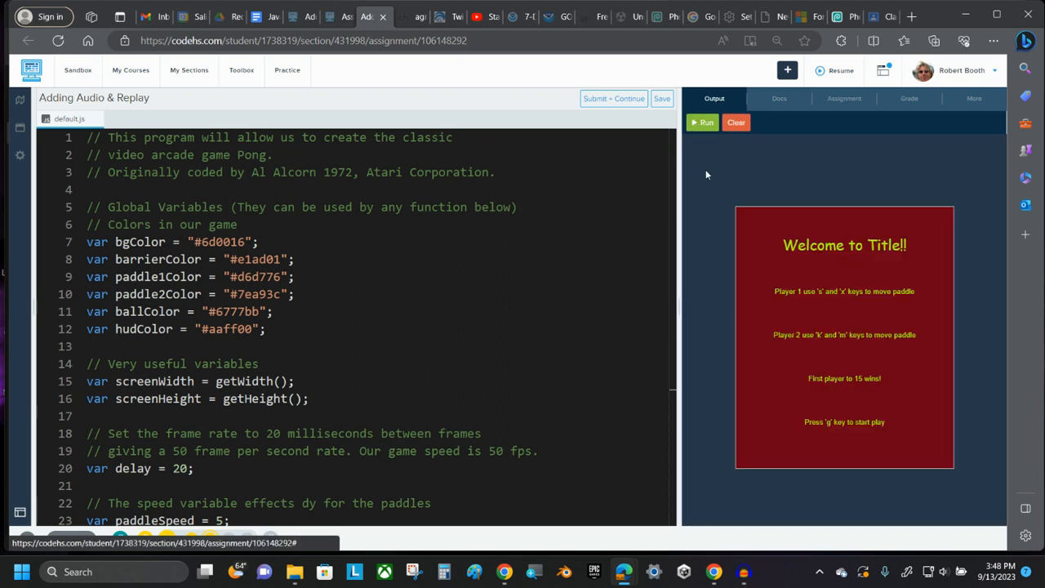
- Start the Pong match and move the paddles until a player reaches 15 points, testing the collision, score and win sounds
key("g")
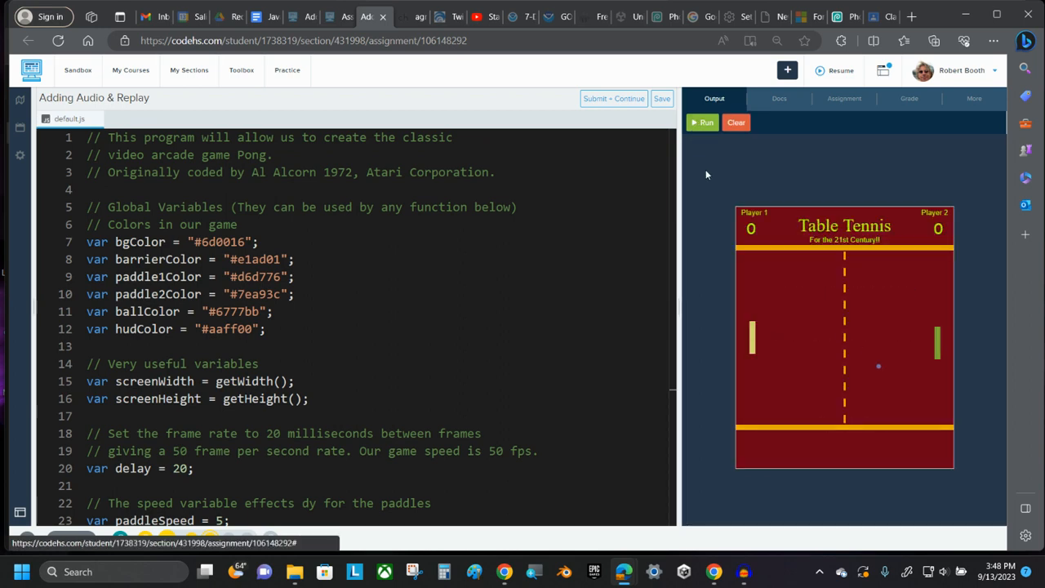
key("w")
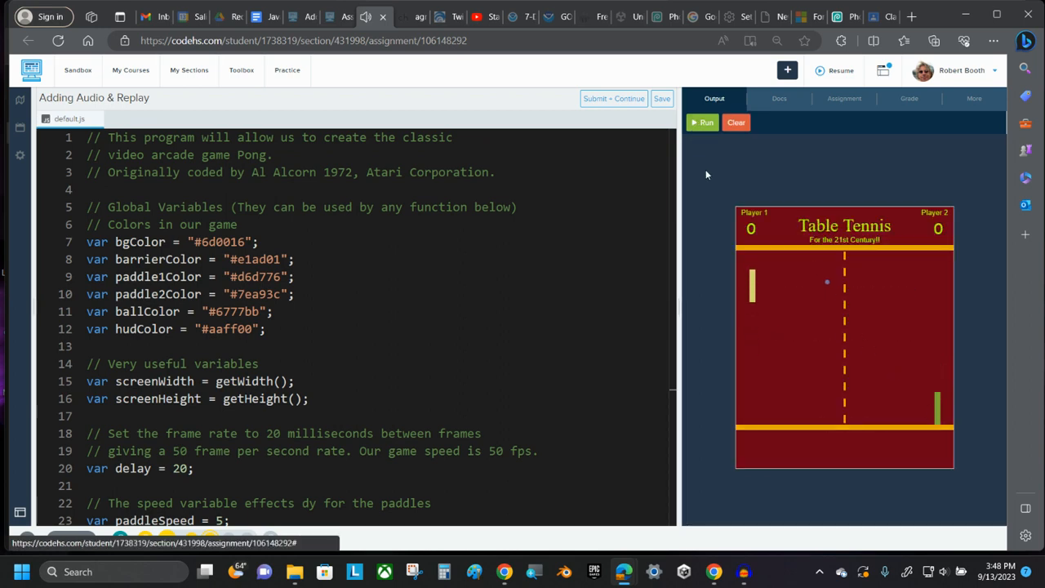
key("s")
key("s")
key("s")
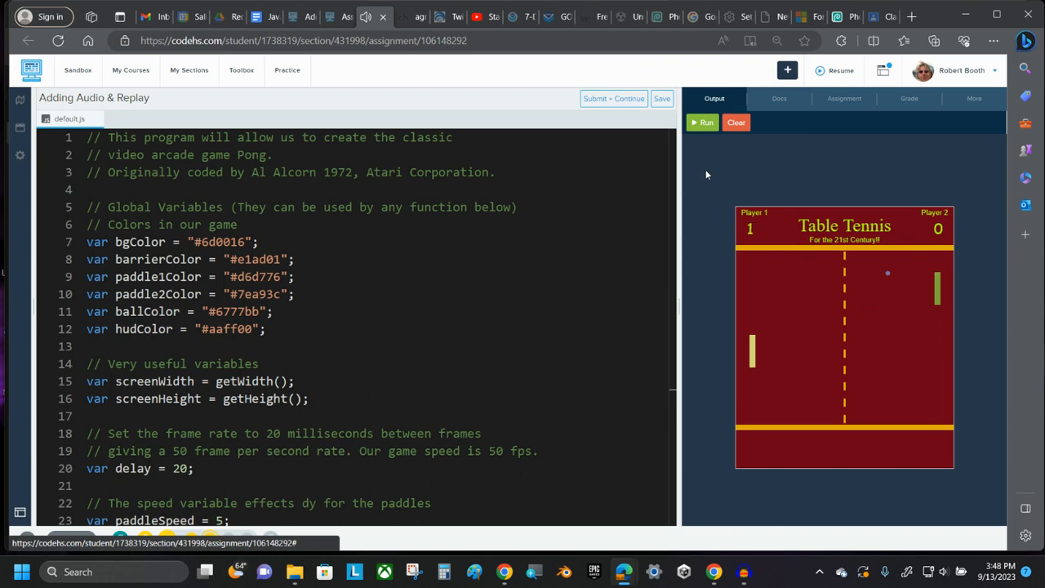
key("s")
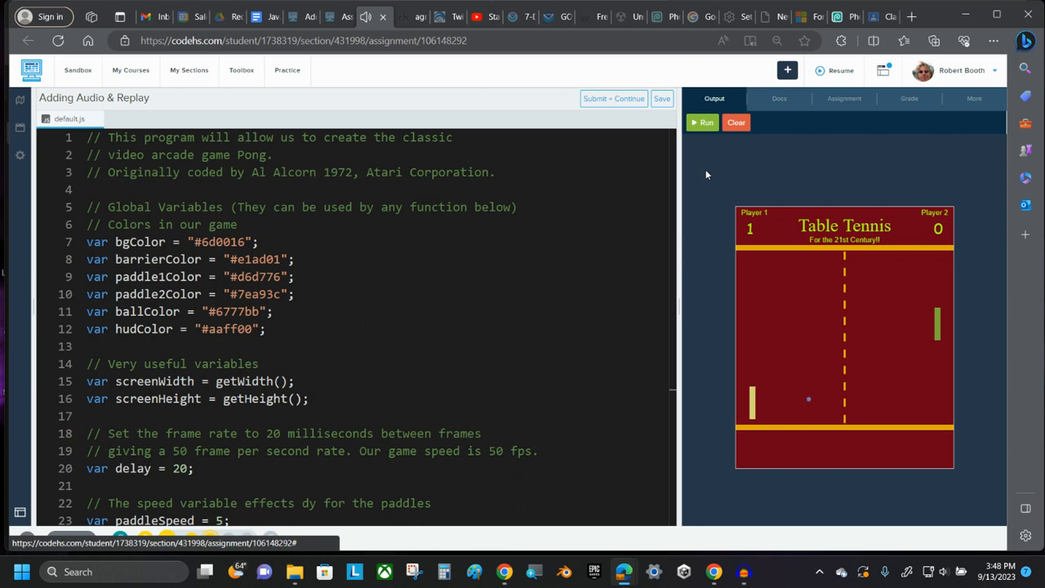
key("w")
key("w")
key("w")
key("w")
key("s")
key("s")
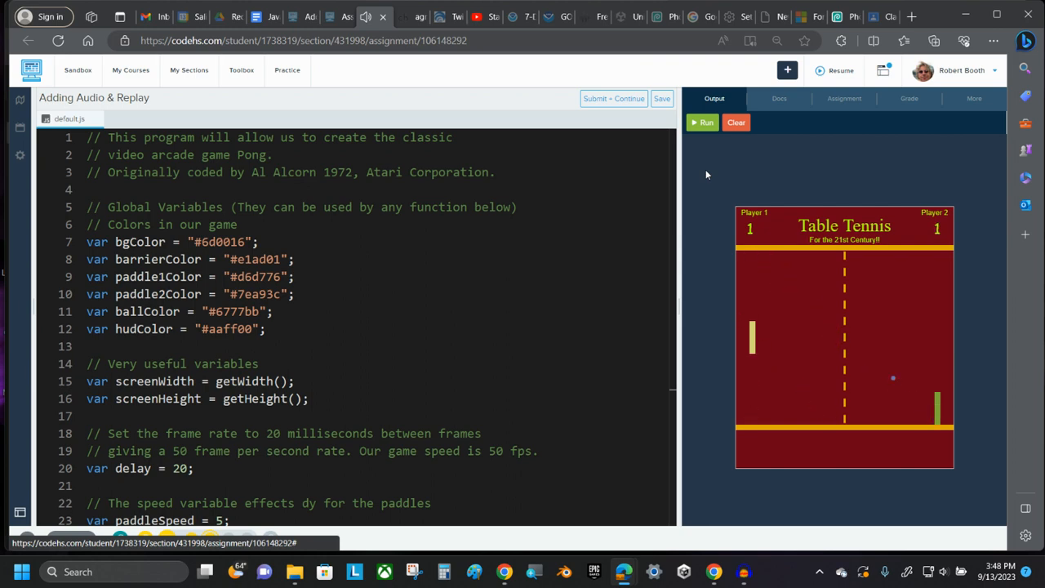
key("s")
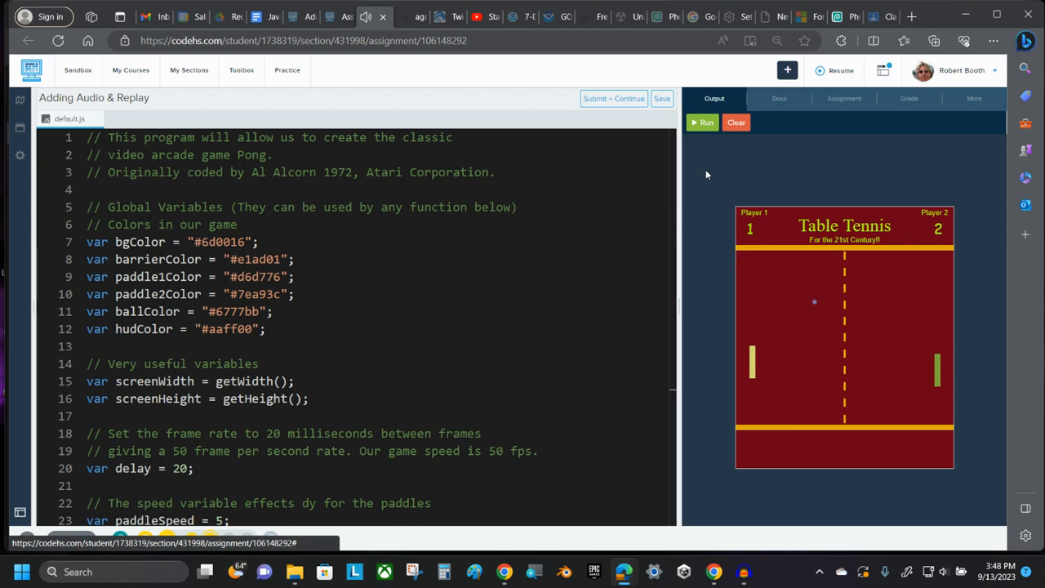
key("w")
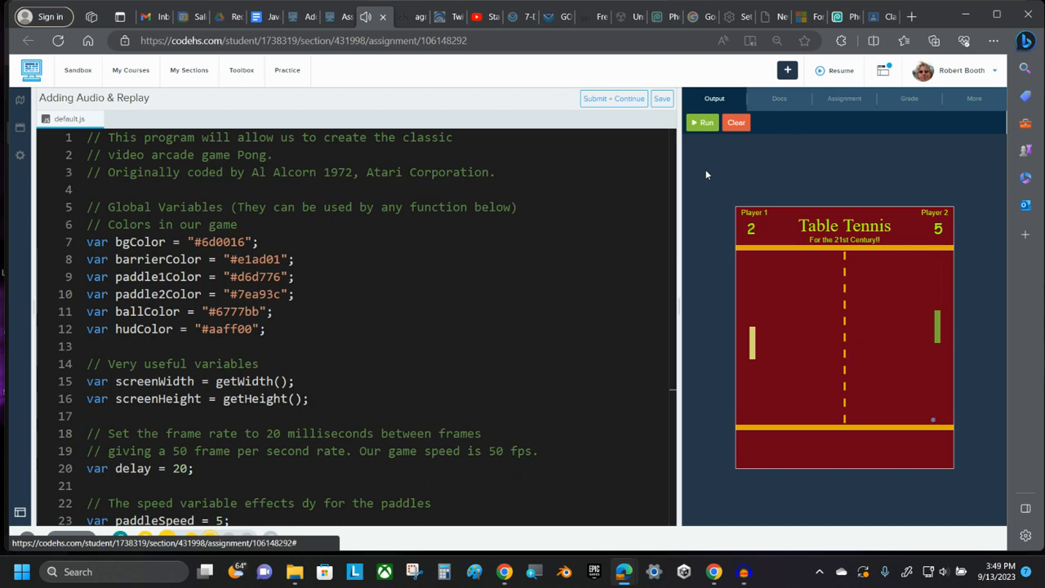
key("s")
key("w")
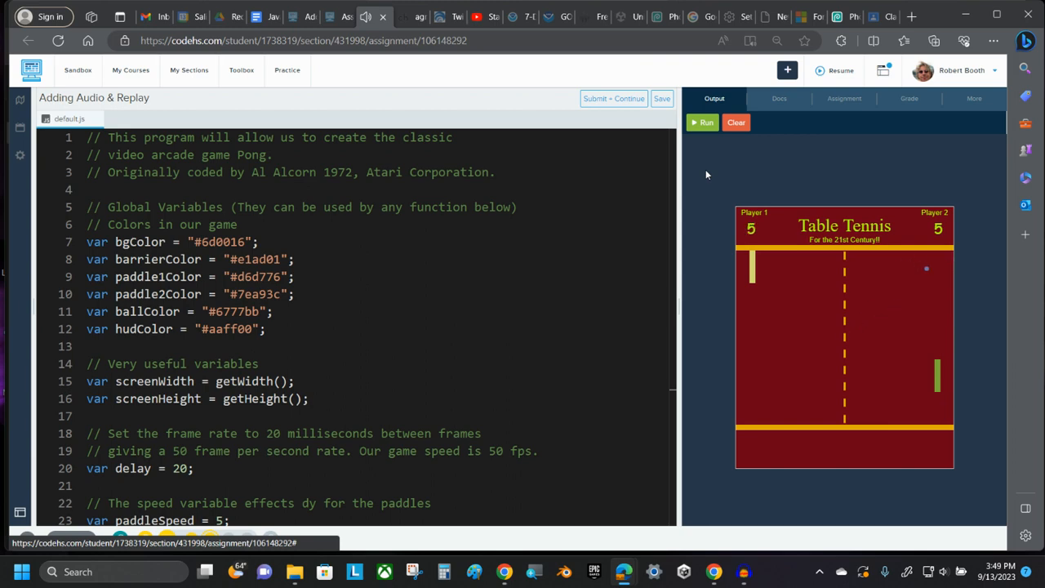
key("s")
key("w")
key("s")
key("s")
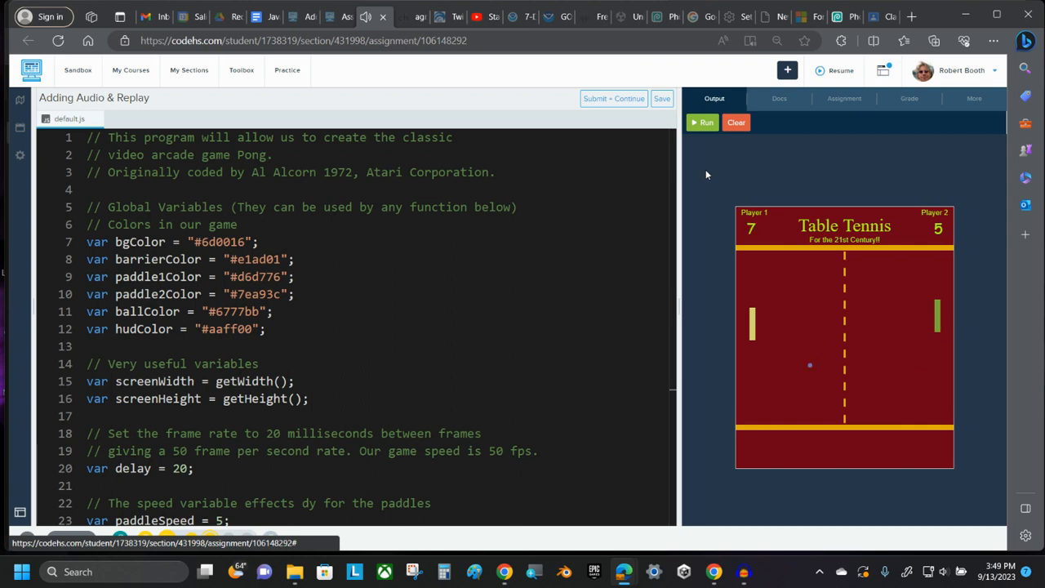
key("w")
key("s")
key("w")
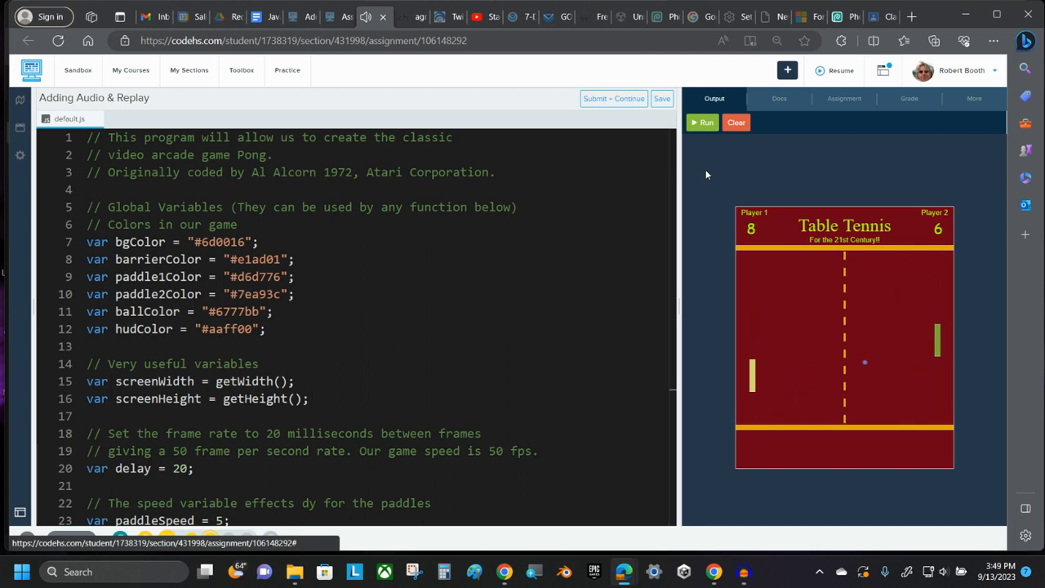
key("w")
key("w")
key("s")
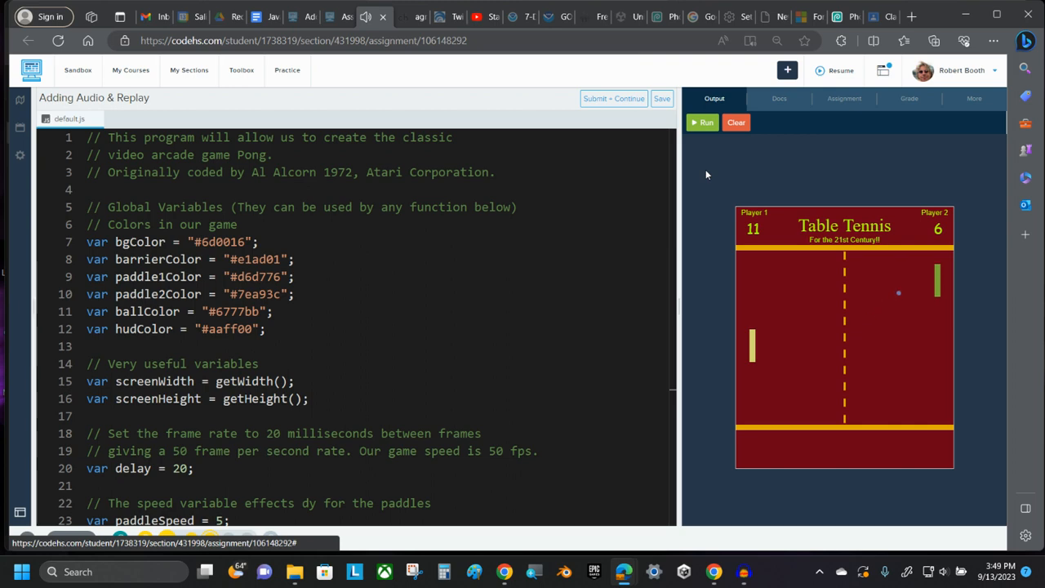
key("w")
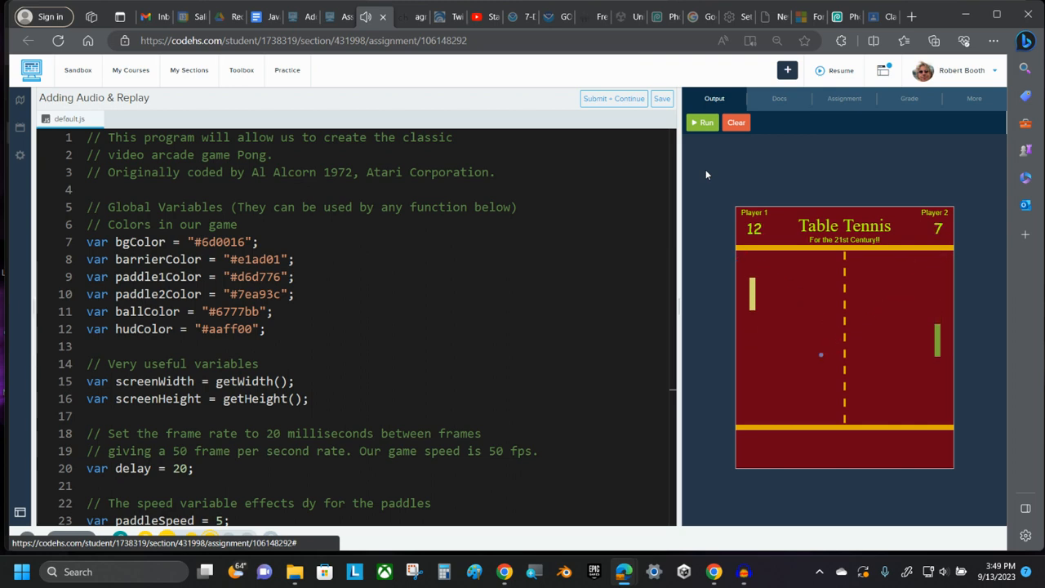
key("s")
key("w")
key("s")
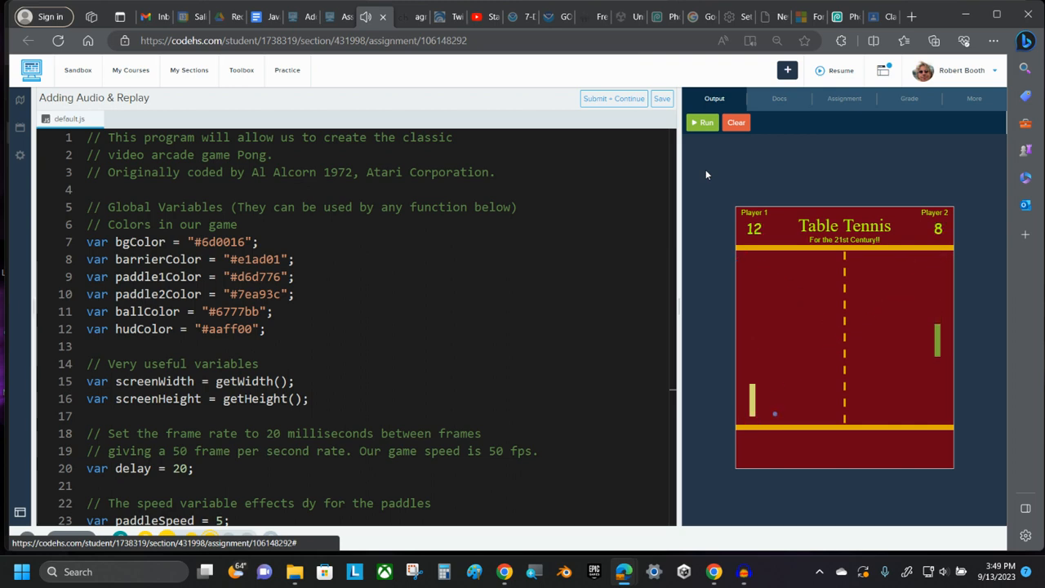
key("w")
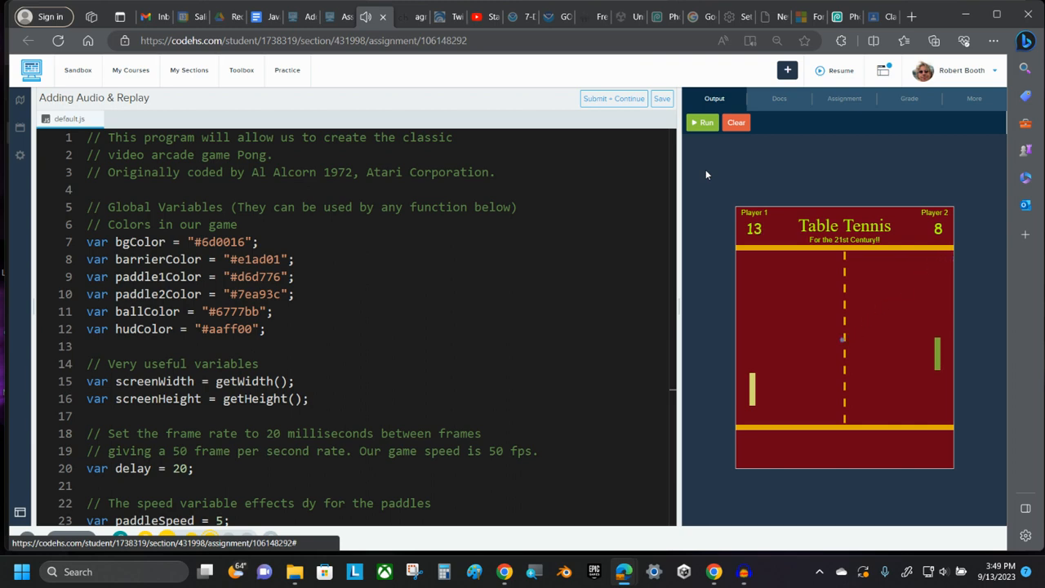
key("s")
key("w")
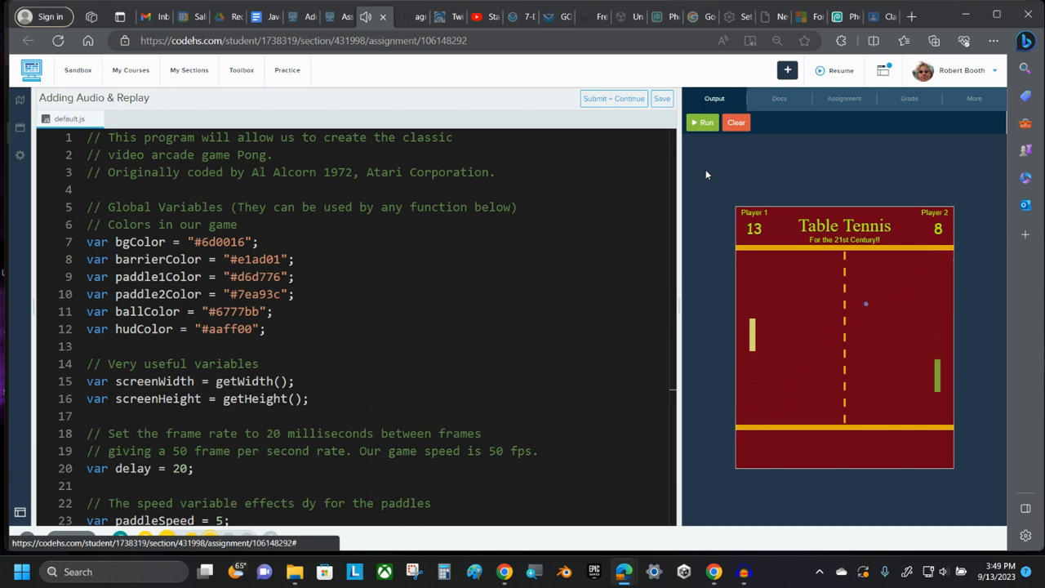
key("s")
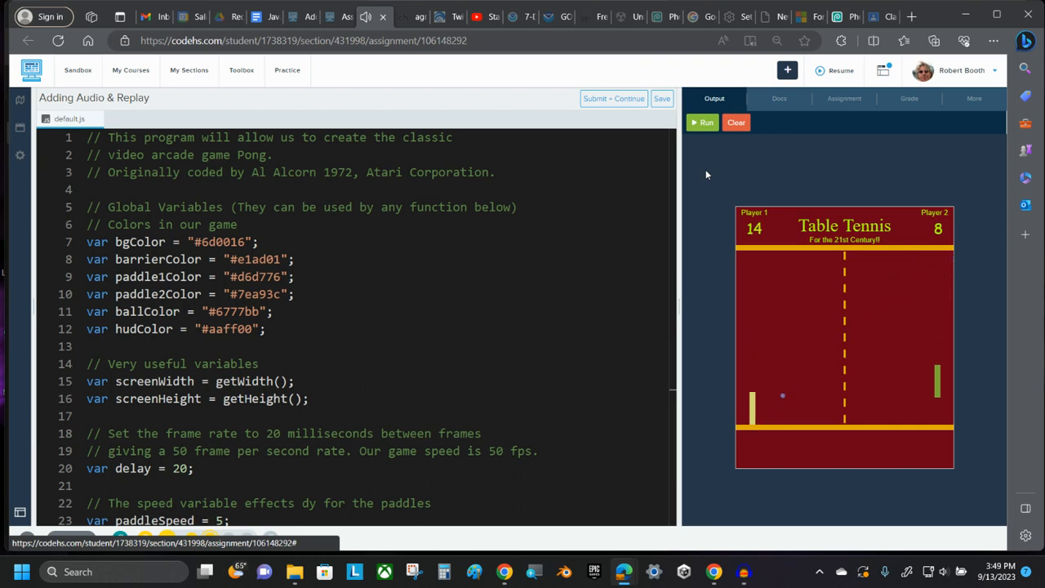
key("w")
key("w")
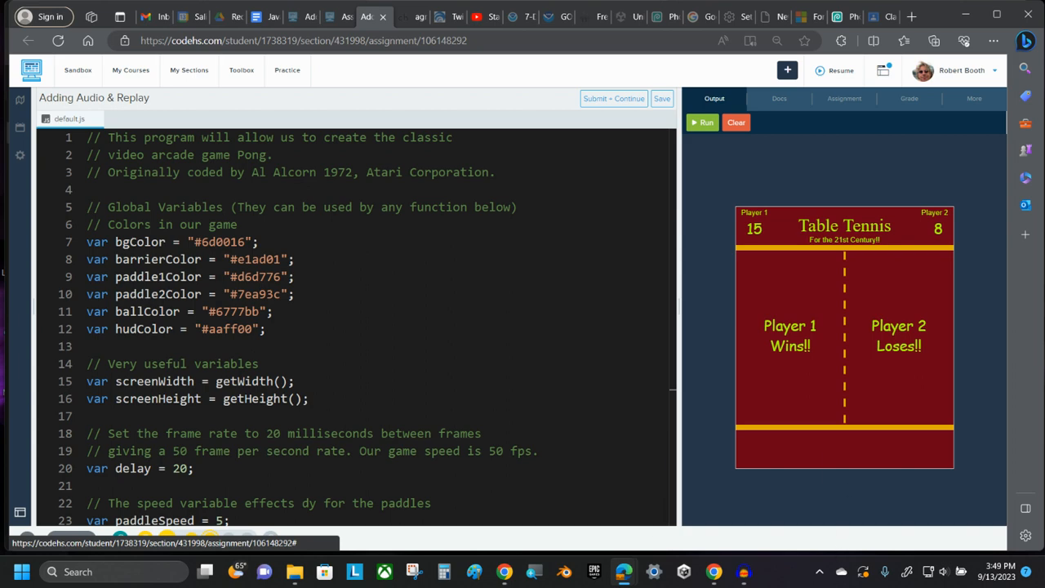
- Switch to Audacity and show the available export formats for the recorded collision sound
left_click(745, 573)
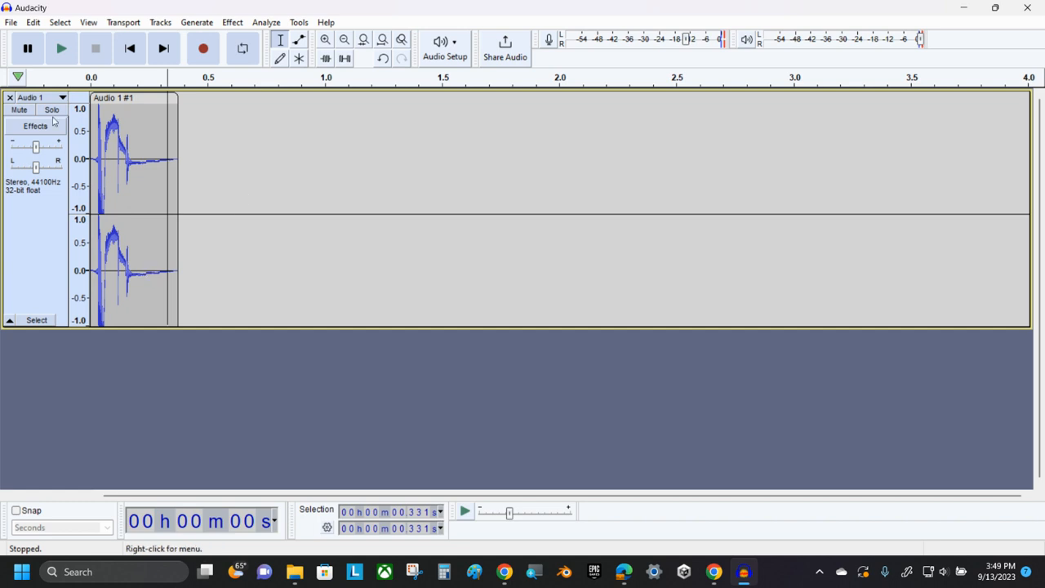
left_click(13, 23)
mouse_move(42, 127)
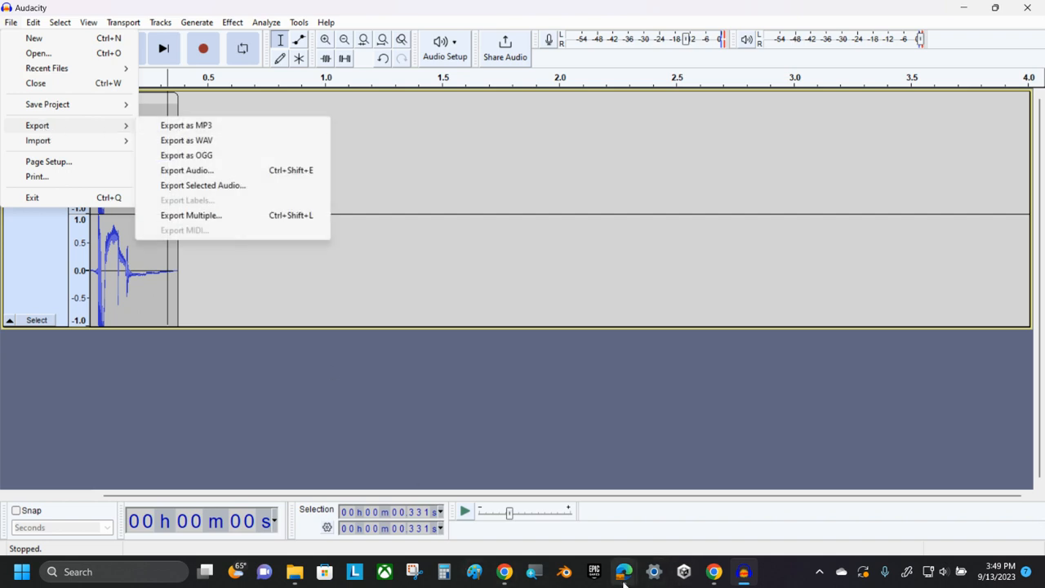
- Switch back to the CodeHS Pong project in Edge and open its Upload Media tool
left_click(625, 576)
left_click(483, 516)
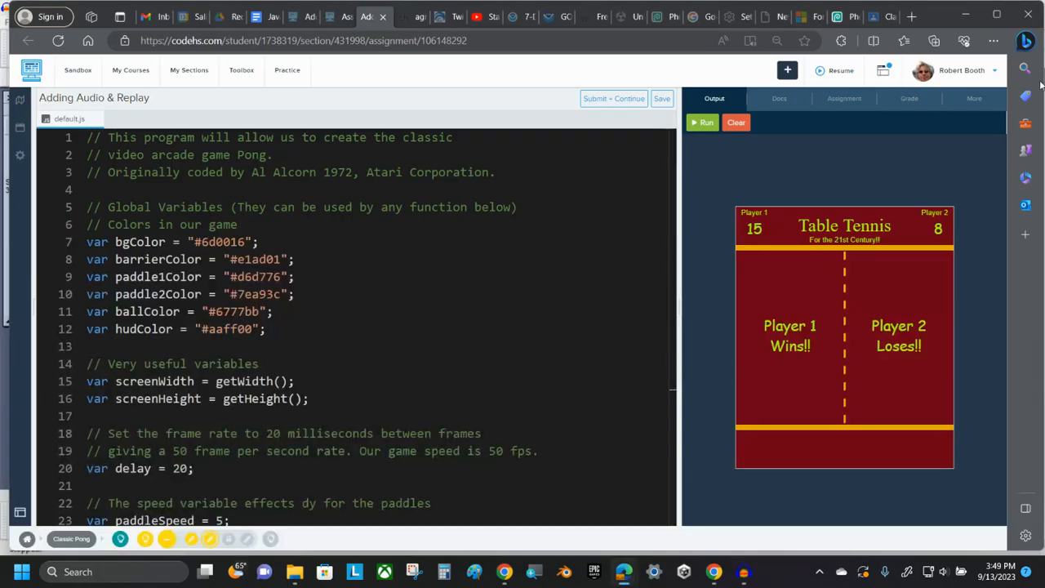
left_click(974, 98)
left_click(951, 344)
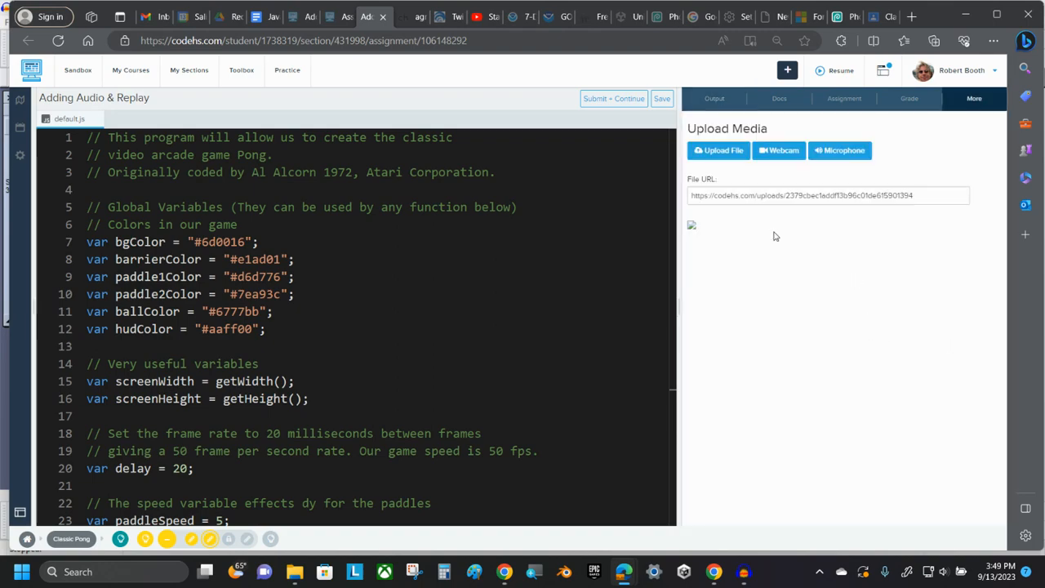
- Find the Audio Variables section, copy the uploaded file's URL, and widen the code pane to show the complete audio links
scroll(383, 307, "down", 12)
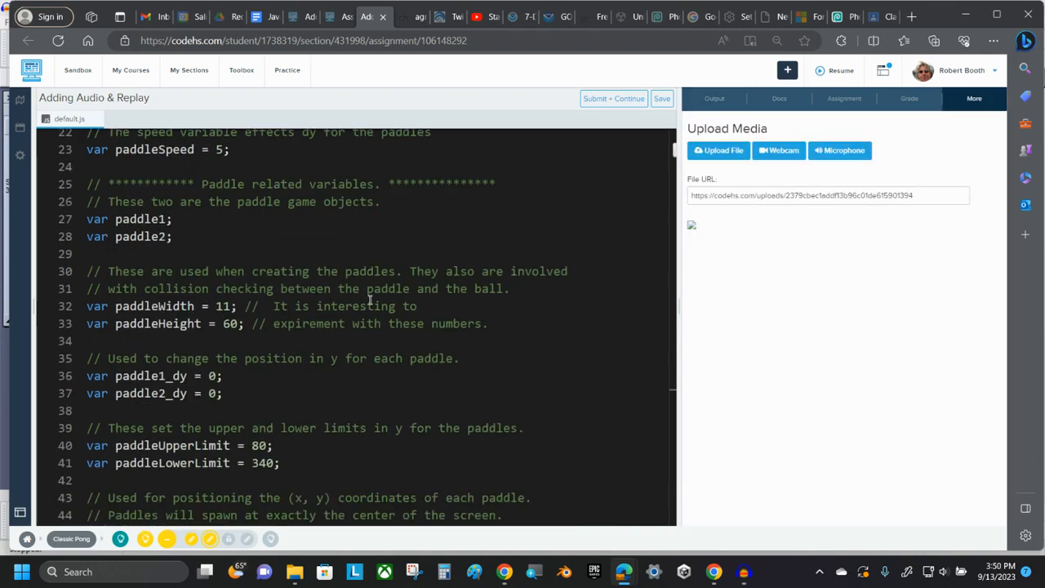
scroll(359, 294, "down", 4)
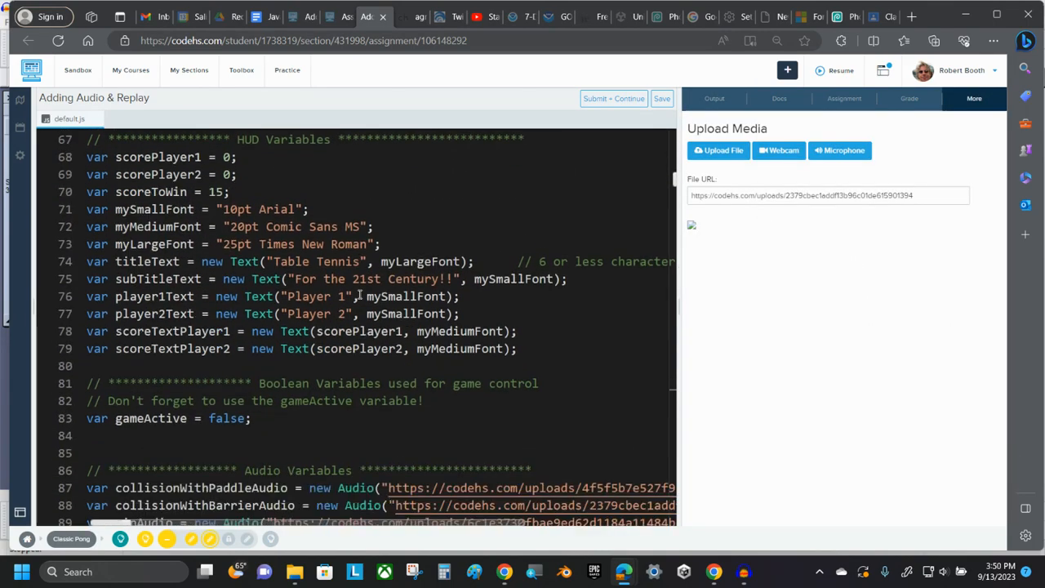
left_click(773, 198)
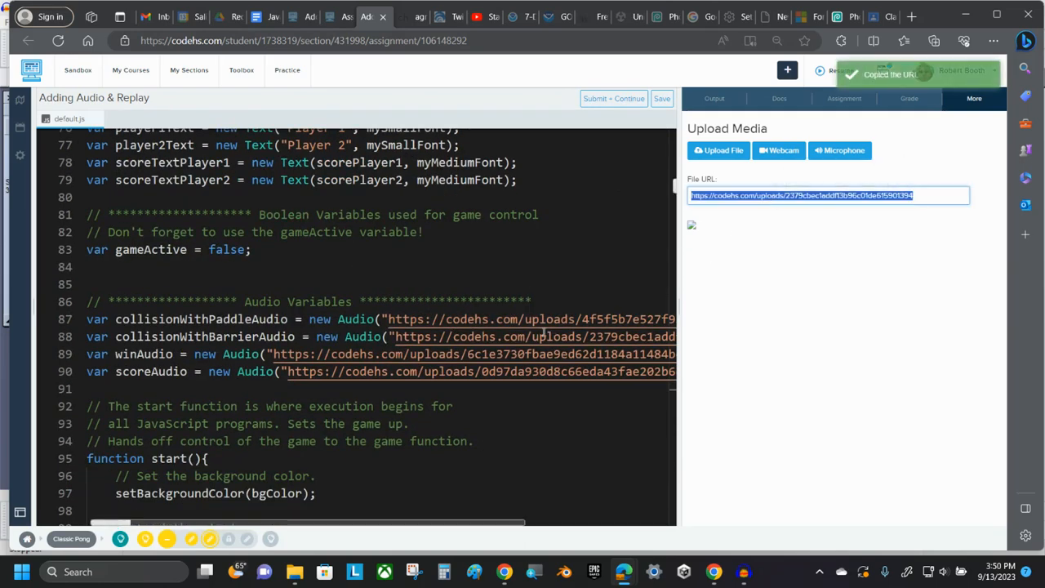
left_click_drag(674, 307, 888, 321)
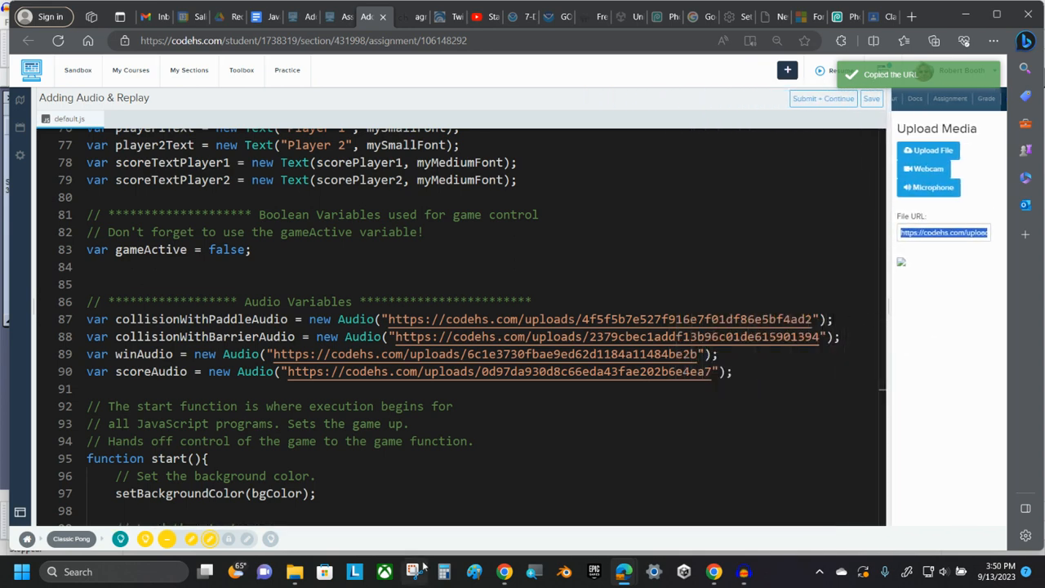
mouse_move(508, 578)
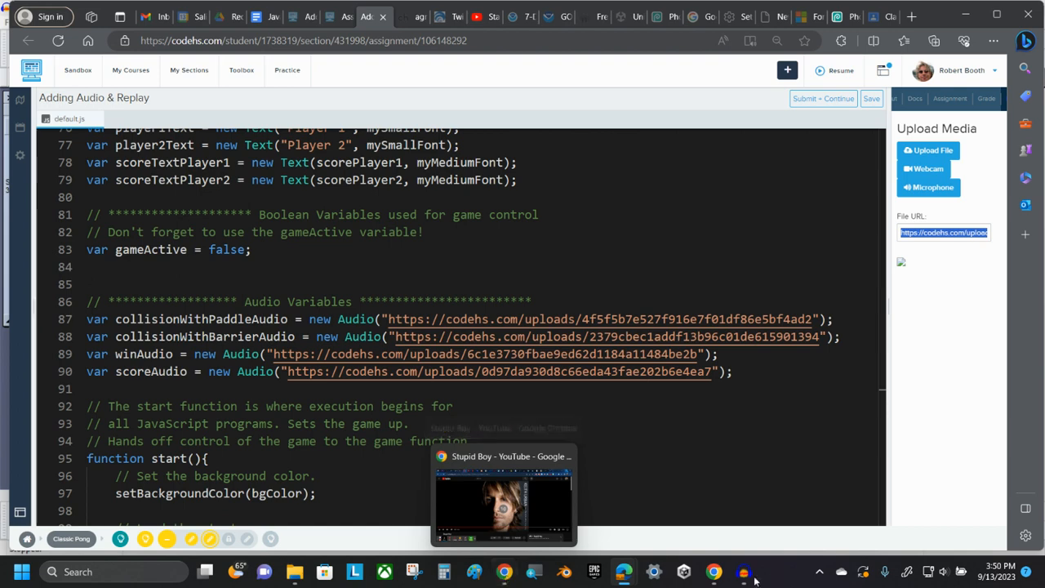
left_click(506, 577)
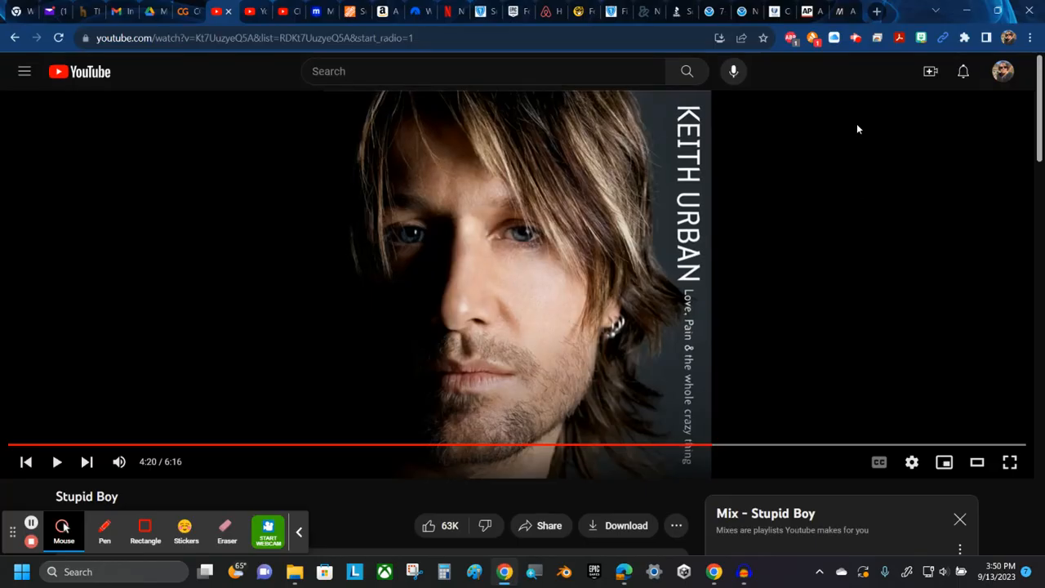
left_click(855, 38)
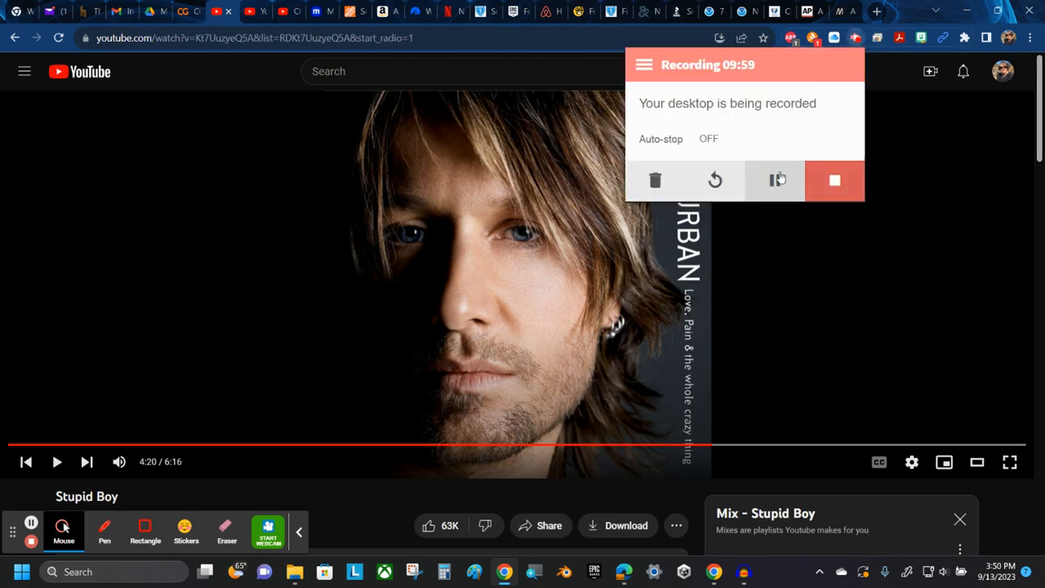